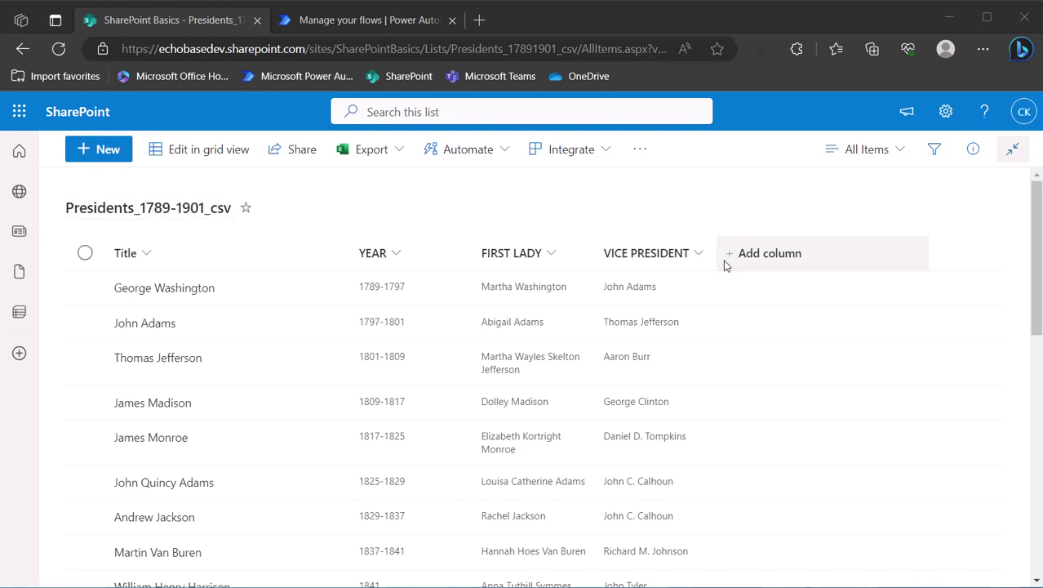
Open the Create a column menu on the Presidents_1789-1901_csv list.
{"action": "left_click", "coordinate": [768, 254]}
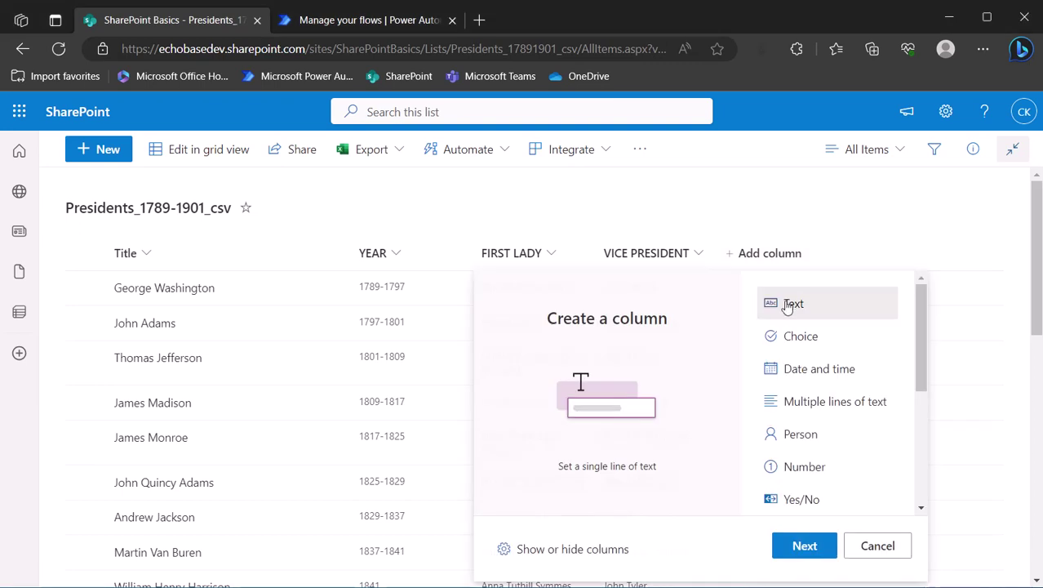
Create a Yes/No column named 'Has facial hair' with default value No.
{"action": "left_click", "coordinate": [790, 501]}
{"action": "left_click", "coordinate": [797, 544]}
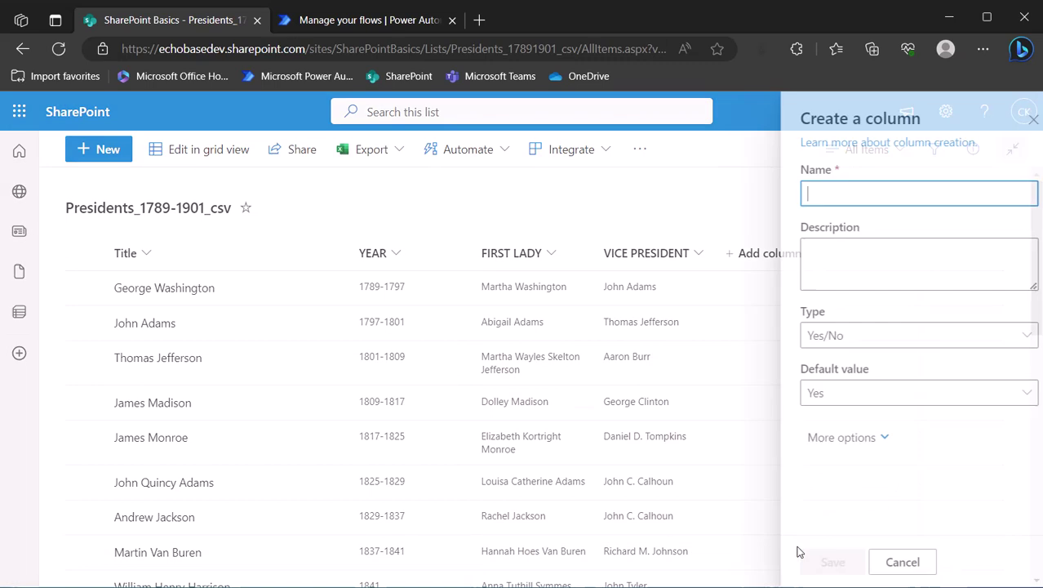
{"action": "type", "text": "H"}
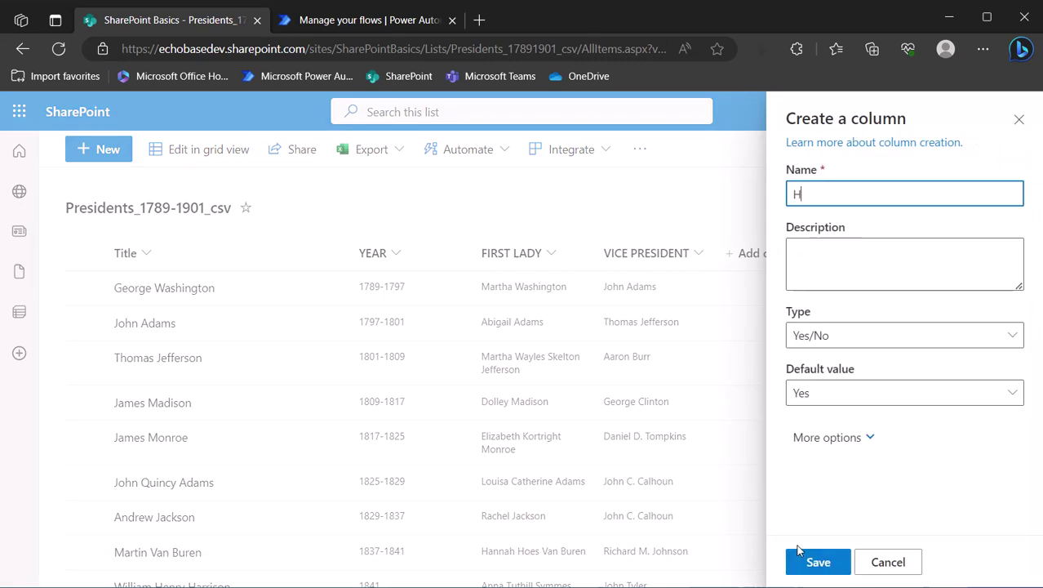
{"action": "type", "text": "as facial hair"}
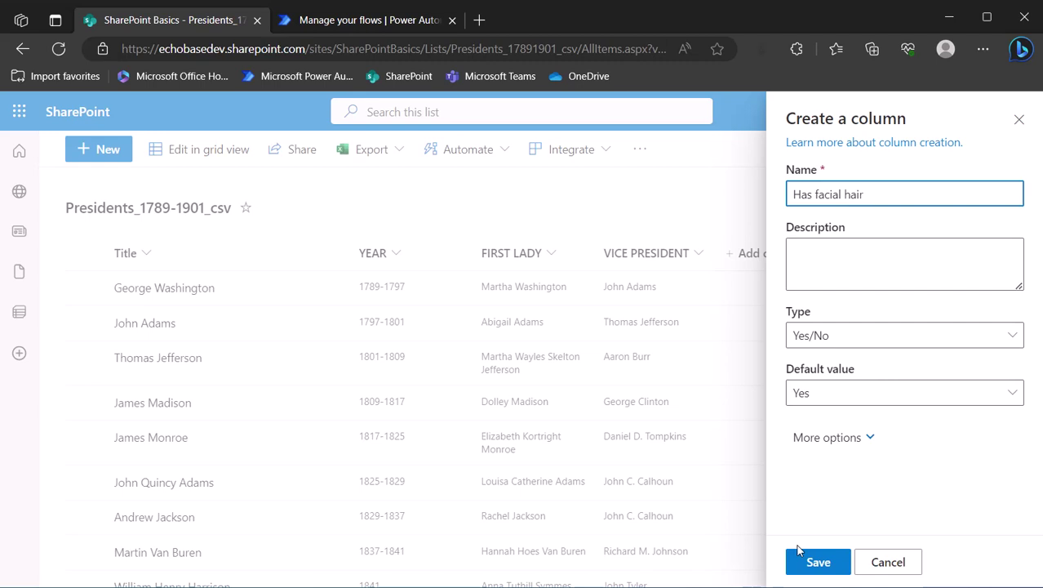
{"action": "left_click", "coordinate": [862, 398]}
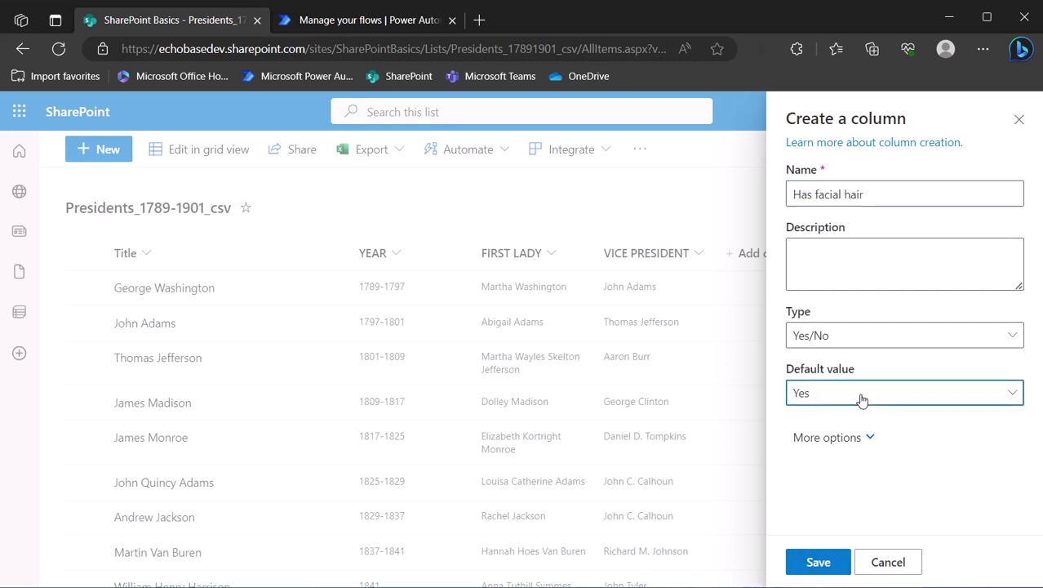
{"action": "left_click", "coordinate": [845, 449]}
{"action": "left_click", "coordinate": [818, 561]}
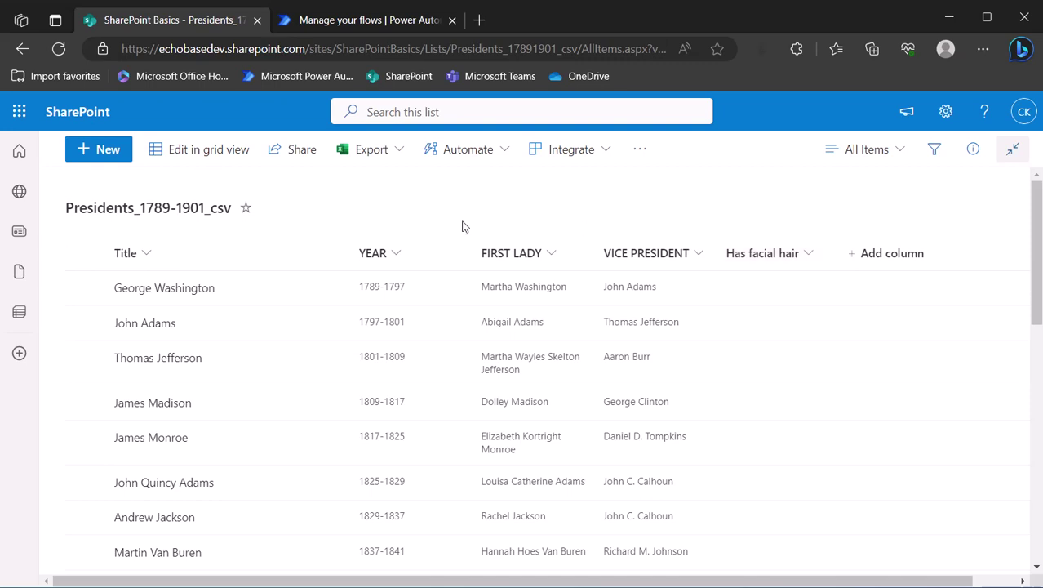
In grid view, tick Has facial hair for Jackson, Van Buren, Grant and Lincoln.
{"action": "left_click", "coordinate": [212, 156]}
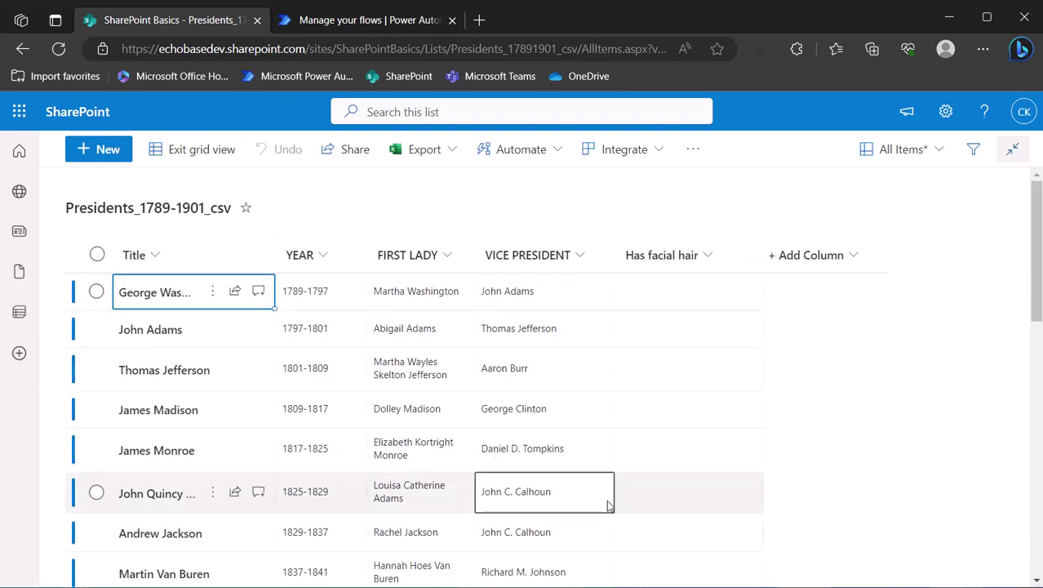
{"action": "left_click", "coordinate": [688, 531]}
{"action": "left_click", "coordinate": [686, 534]}
{"action": "scroll", "coordinate": [677, 506], "scroll_direction": "down", "scroll_amount": 2}
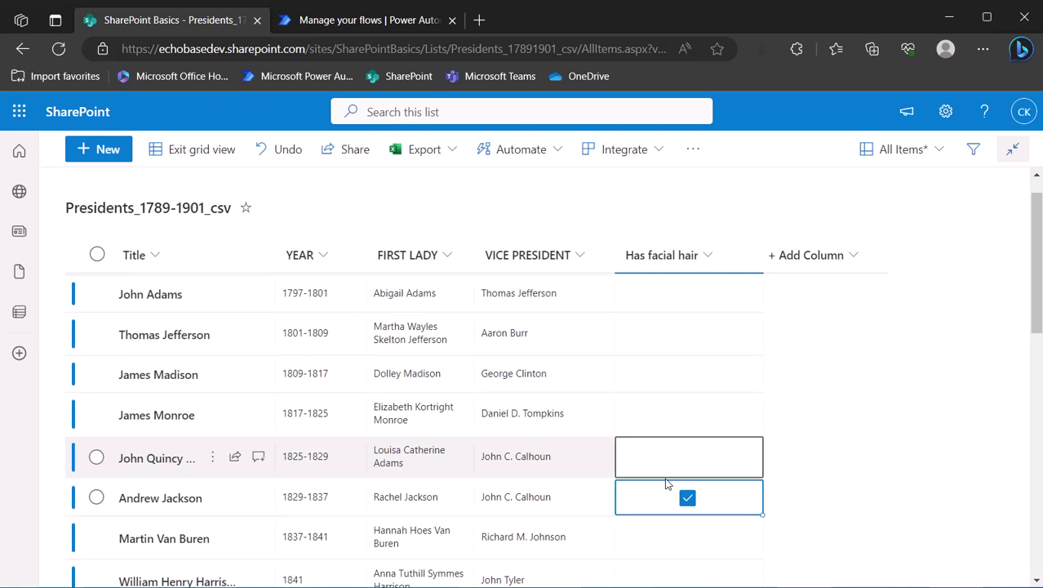
{"action": "left_click", "coordinate": [687, 451]}
{"action": "left_click", "coordinate": [687, 449]}
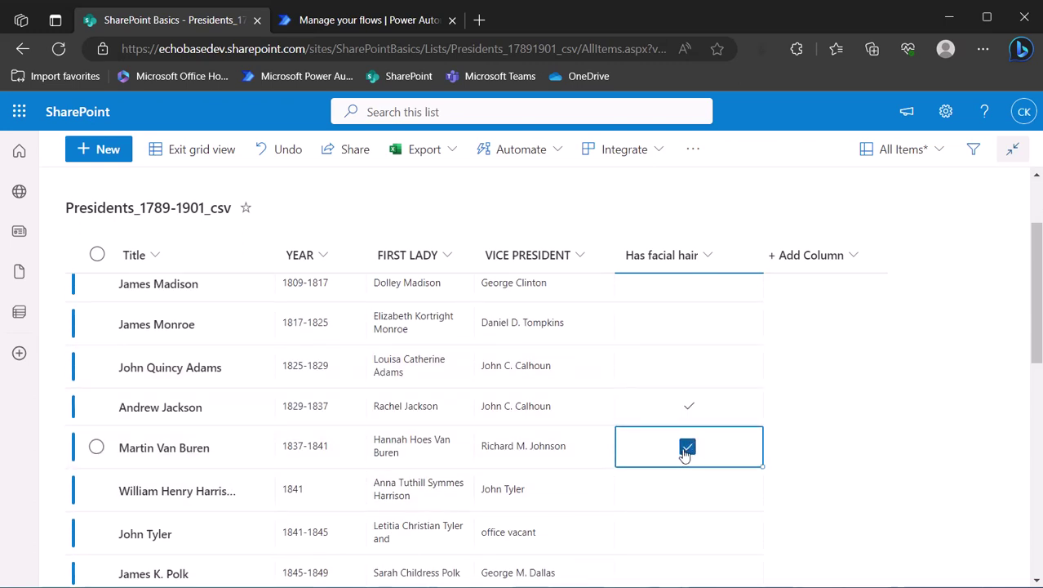
{"action": "scroll", "coordinate": [686, 451], "scroll_direction": "down", "scroll_amount": 4}
{"action": "scroll", "coordinate": [687, 450], "scroll_direction": "down", "scroll_amount": 3}
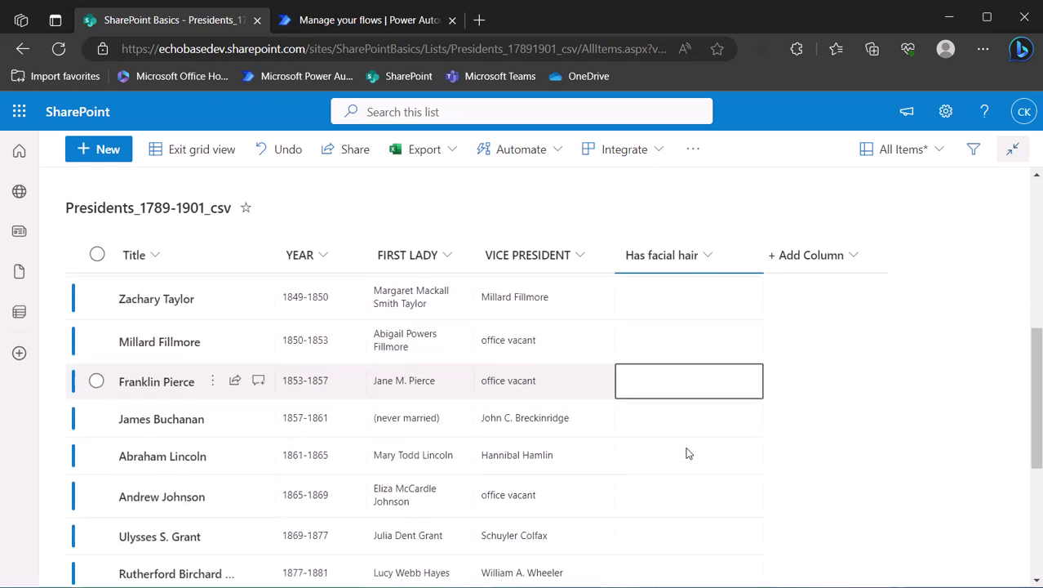
{"action": "left_click", "coordinate": [687, 395]}
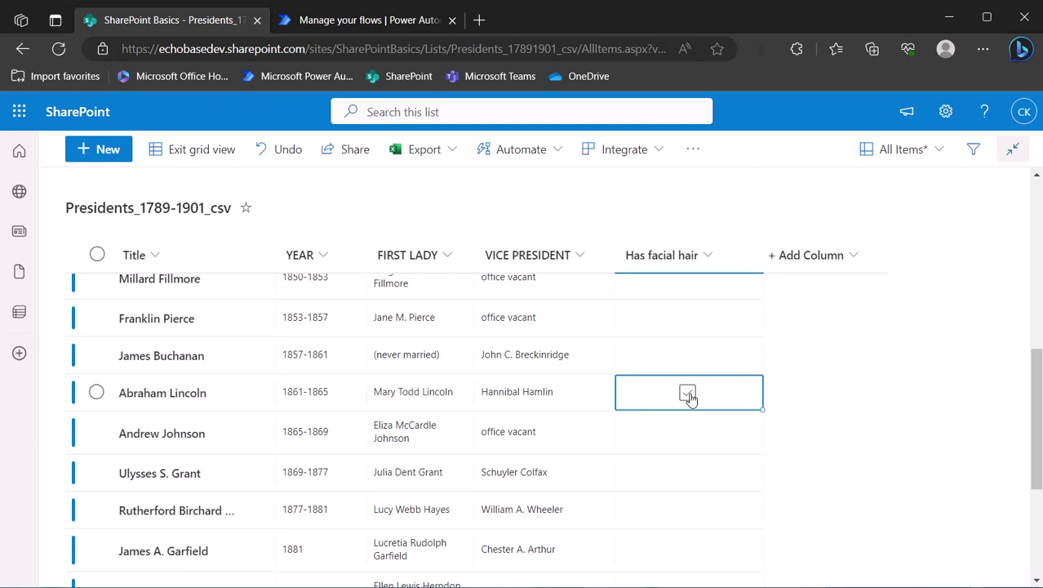
{"action": "left_click", "coordinate": [688, 476]}
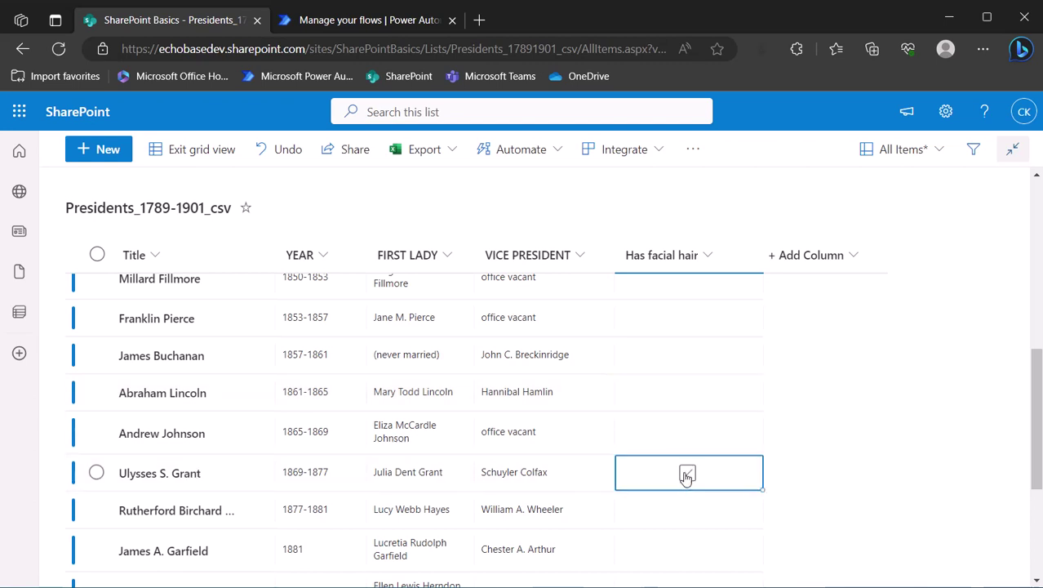
{"action": "scroll", "coordinate": [688, 440], "scroll_direction": "down", "scroll_amount": 2}
{"action": "left_click", "coordinate": [688, 408]}
{"action": "scroll", "coordinate": [687, 410], "scroll_direction": "up", "scroll_amount": 2}
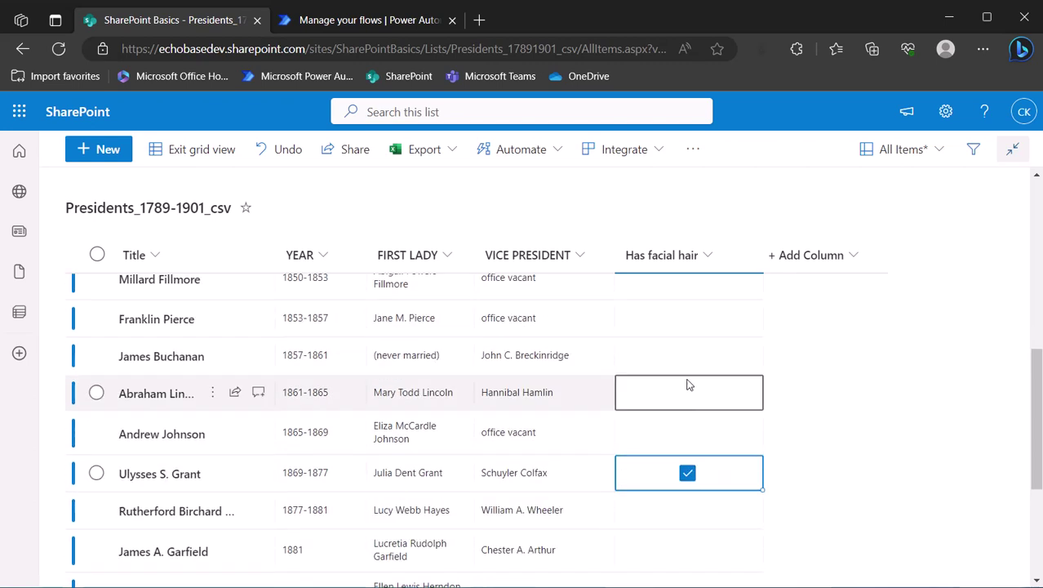
{"action": "left_click", "coordinate": [687, 390]}
{"action": "left_click", "coordinate": [688, 393]}
Leave George Washington's Has facial hair value unticked and exit grid view, keeping changes.
{"action": "scroll", "coordinate": [710, 378], "scroll_direction": "up", "scroll_amount": 6}
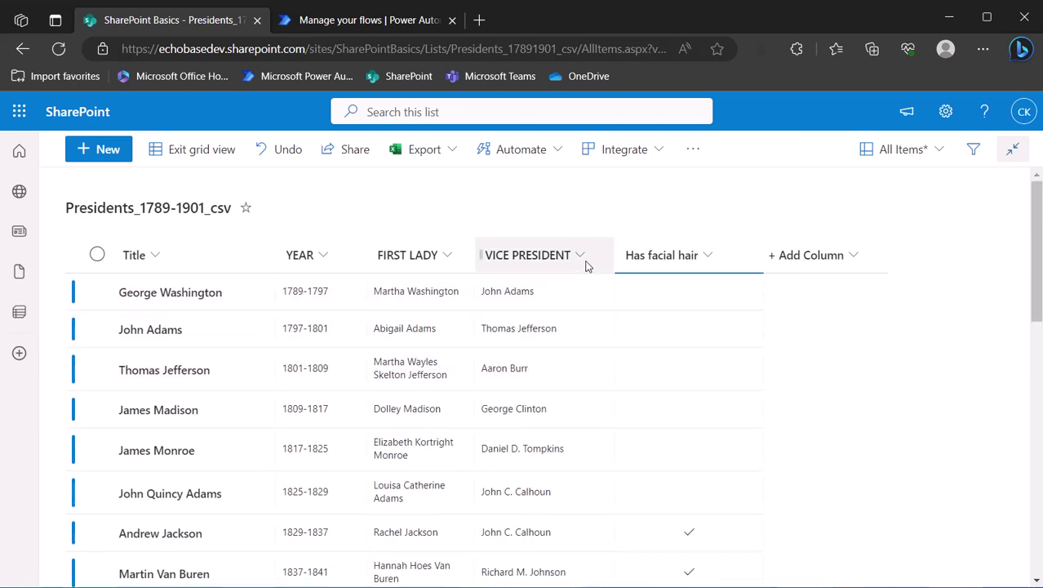
{"action": "left_click", "coordinate": [663, 302]}
{"action": "left_click", "coordinate": [687, 293]}
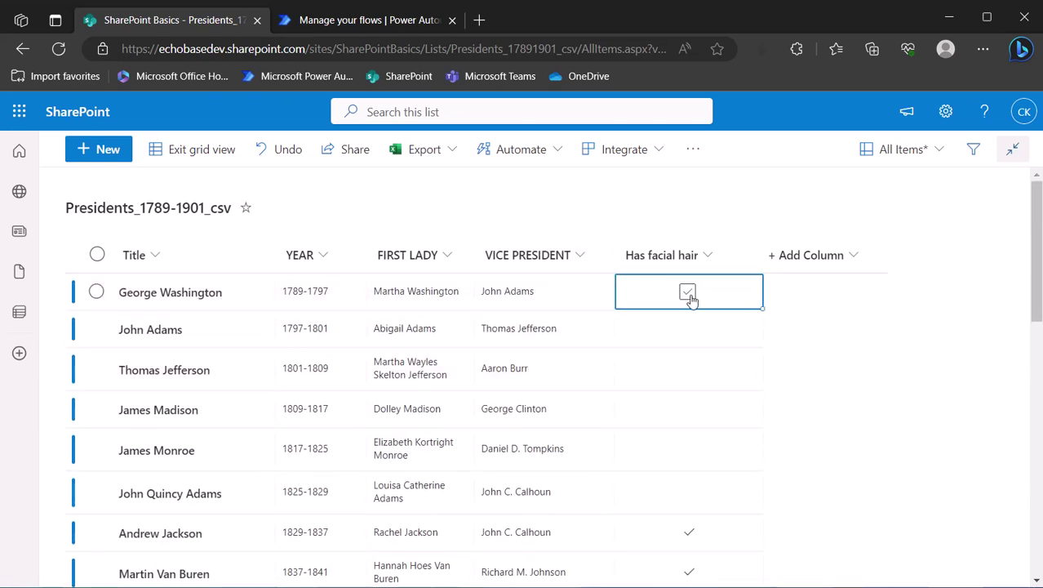
{"action": "left_click", "coordinate": [688, 296]}
{"action": "left_click", "coordinate": [690, 297]}
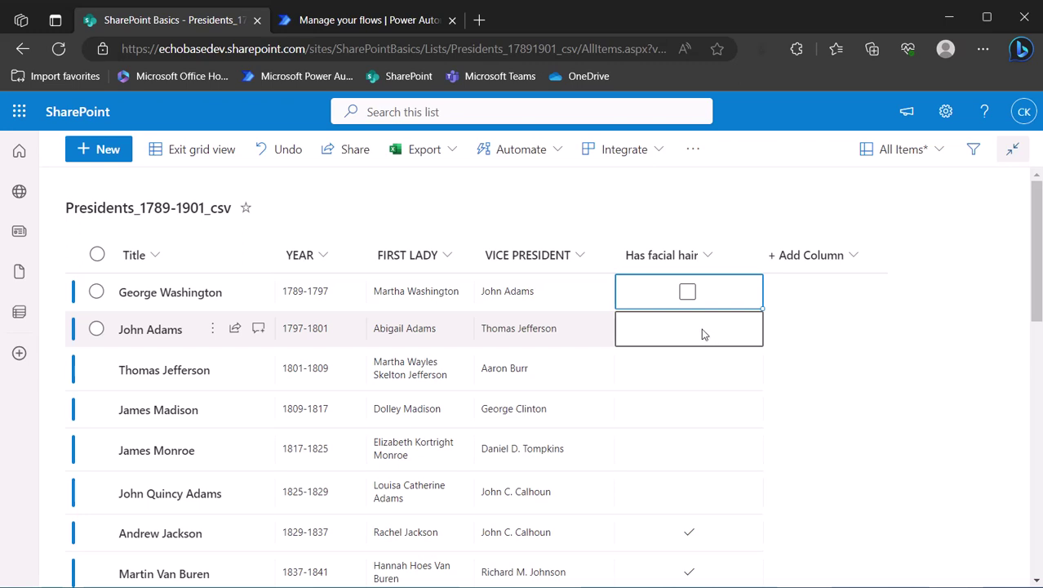
{"action": "left_click", "coordinate": [689, 298]}
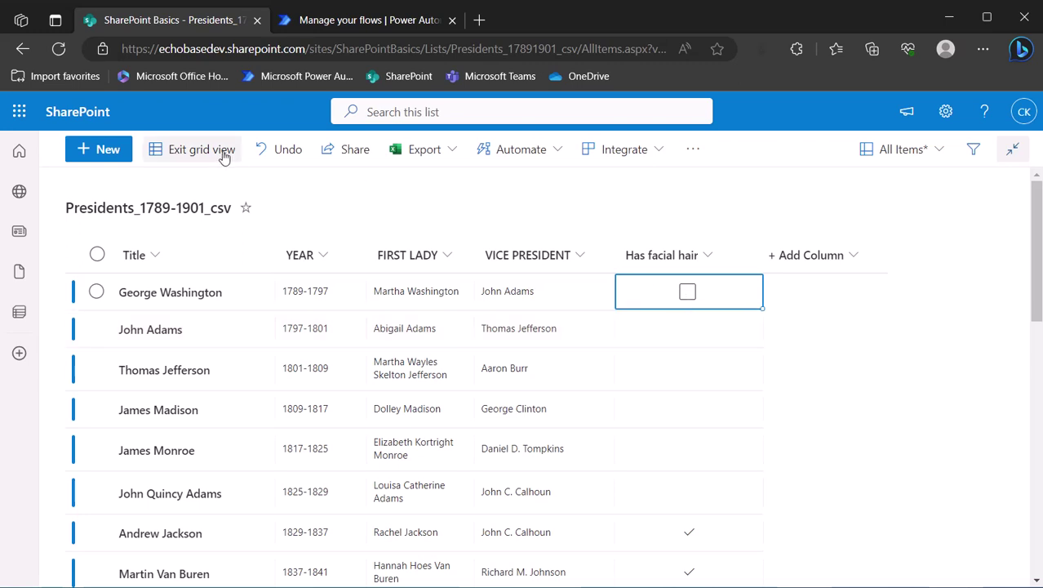
{"action": "left_click", "coordinate": [196, 159]}
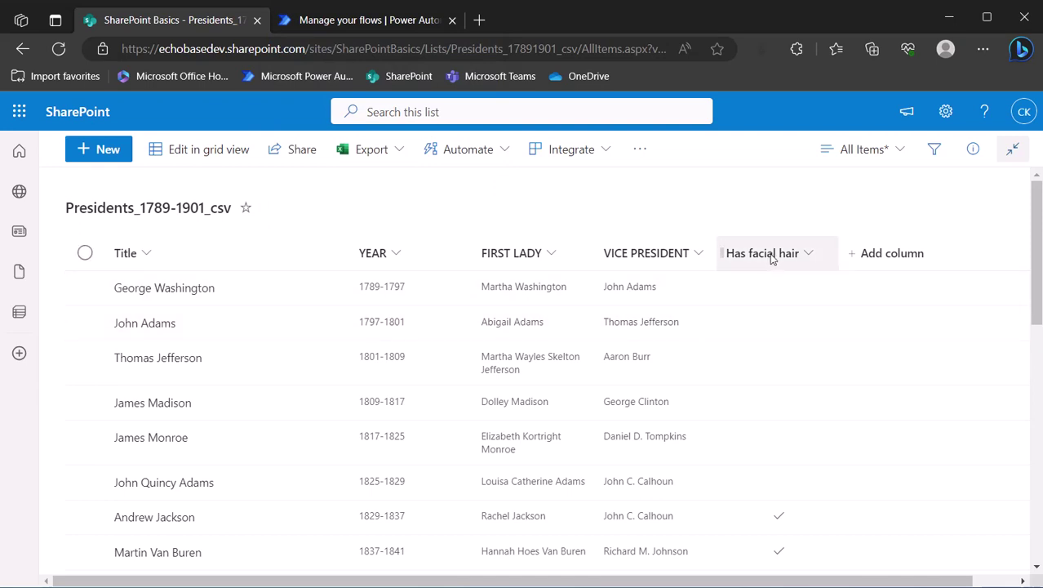
{"action": "left_click", "coordinate": [391, 23]}
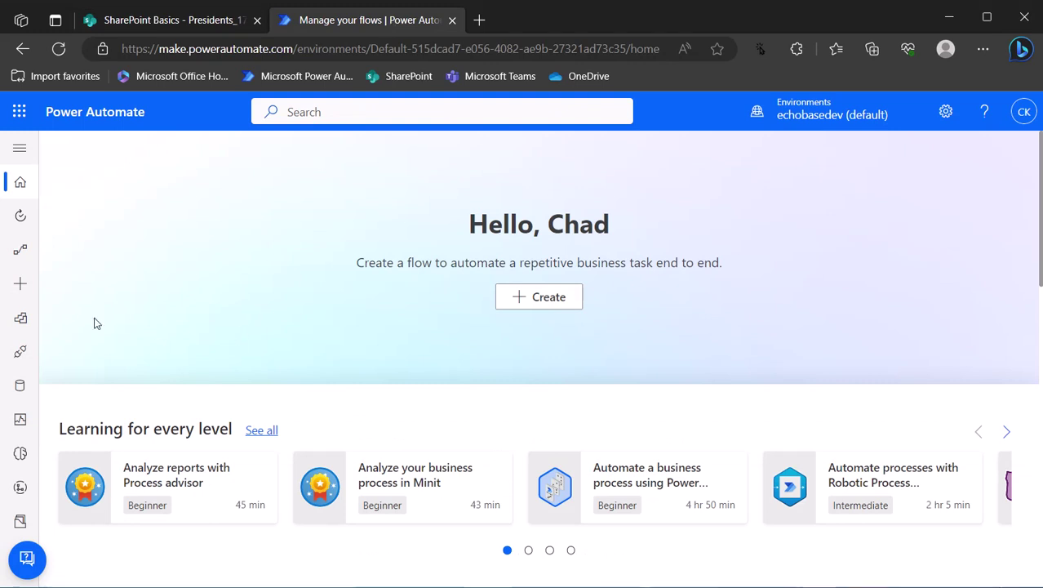
Create a manually triggered instant cloud flow named 'TEST: Filter SP yes-no column'.
{"action": "left_click", "coordinate": [547, 302]}
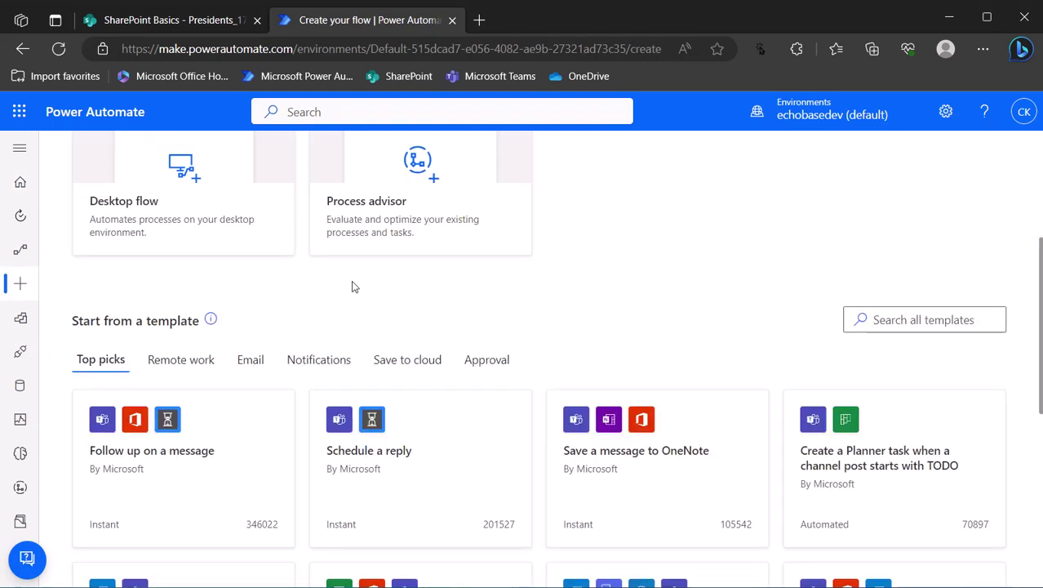
{"action": "scroll", "coordinate": [367, 343], "scroll_direction": "up", "scroll_amount": 2}
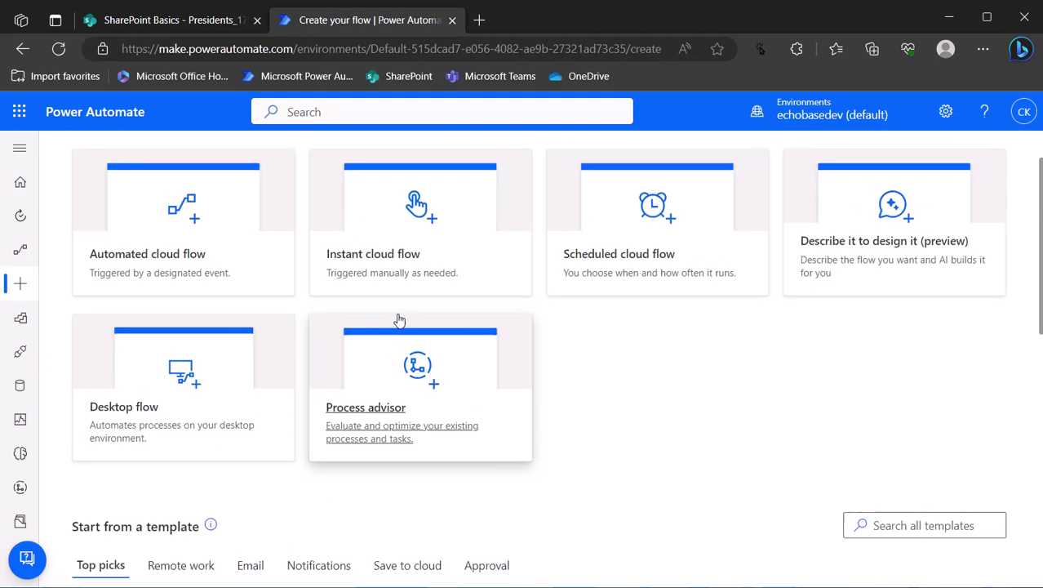
{"action": "left_click", "coordinate": [412, 210]}
{"action": "left_click", "coordinate": [566, 188]}
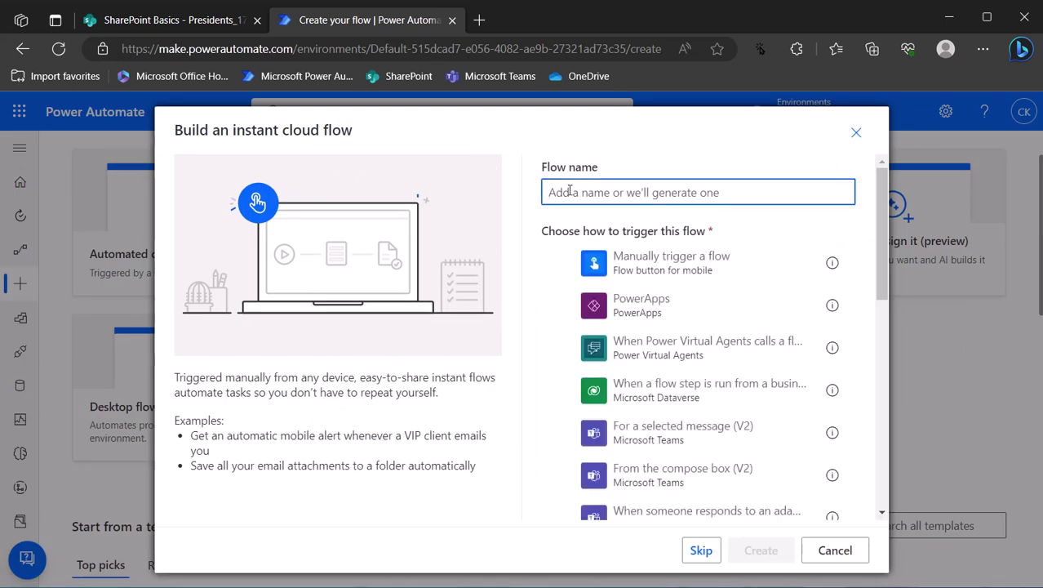
{"action": "type", "text": "TES"}
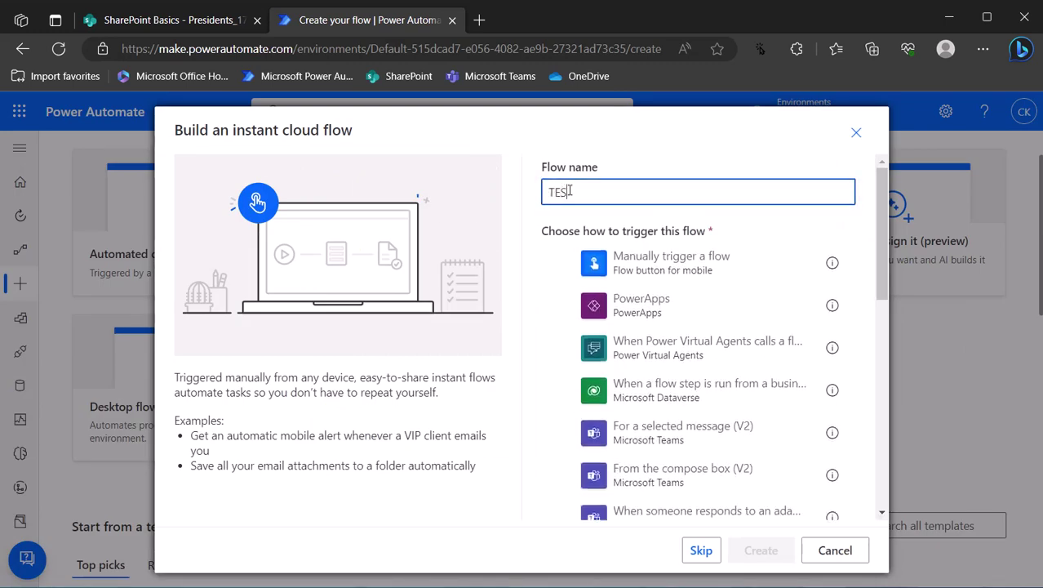
{"action": "type", "text": "T: Filter SP yes-"}
{"action": "type", "text": "no column"}
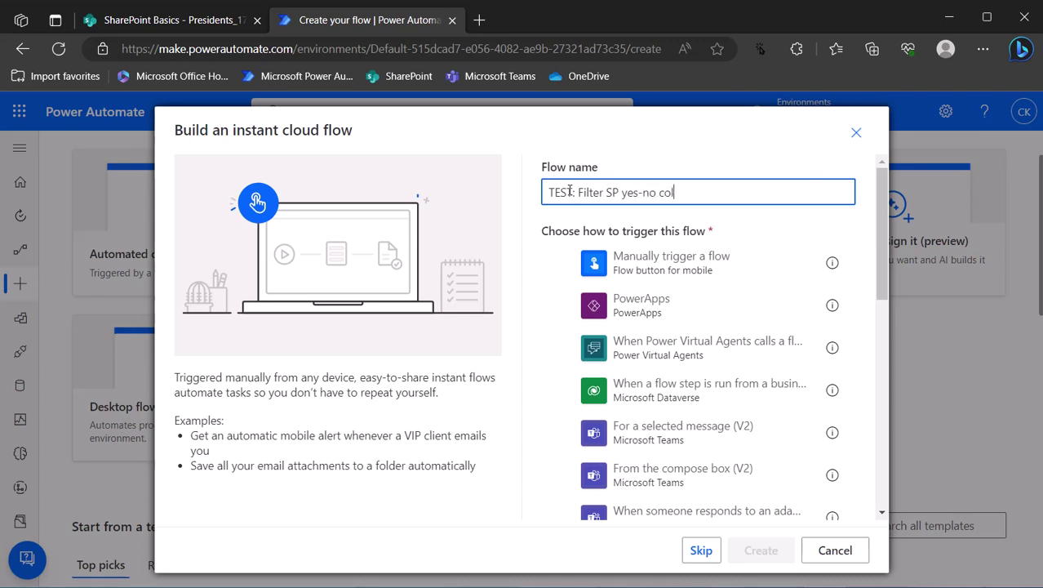
{"action": "left_click", "coordinate": [562, 262]}
{"action": "left_click", "coordinate": [757, 555]}
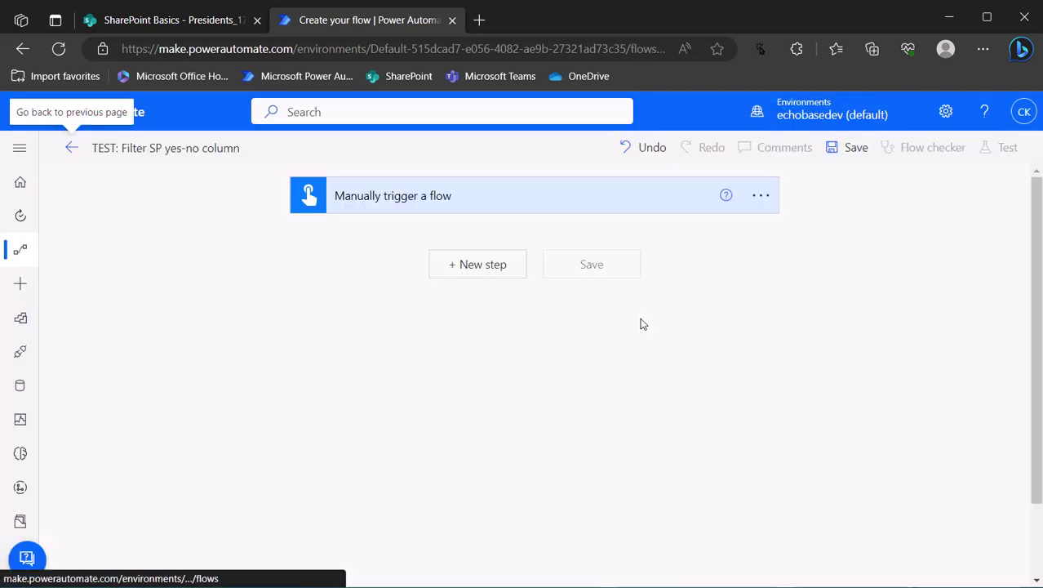
Add a Get items step for the SharePoint Basics site's Presidents_1789-1901_csv list.
{"action": "left_click", "coordinate": [493, 268]}
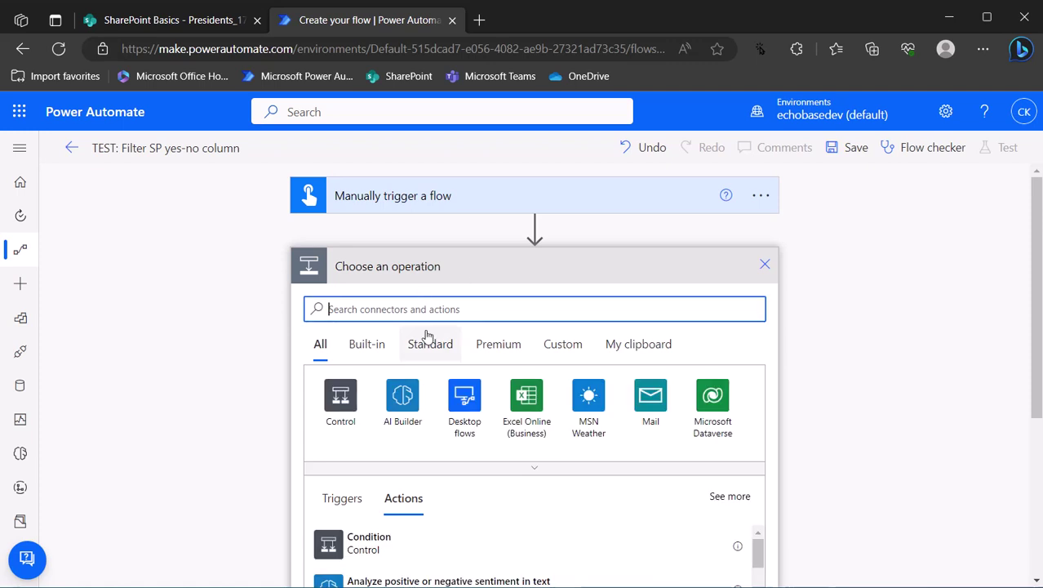
{"action": "type", "text": "get items"}
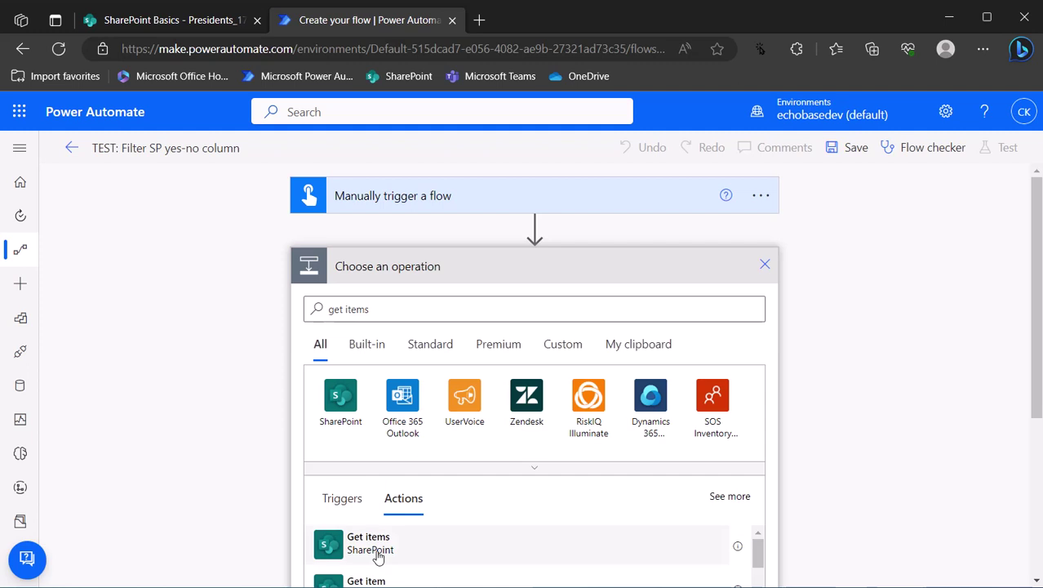
{"action": "left_click", "coordinate": [371, 544]}
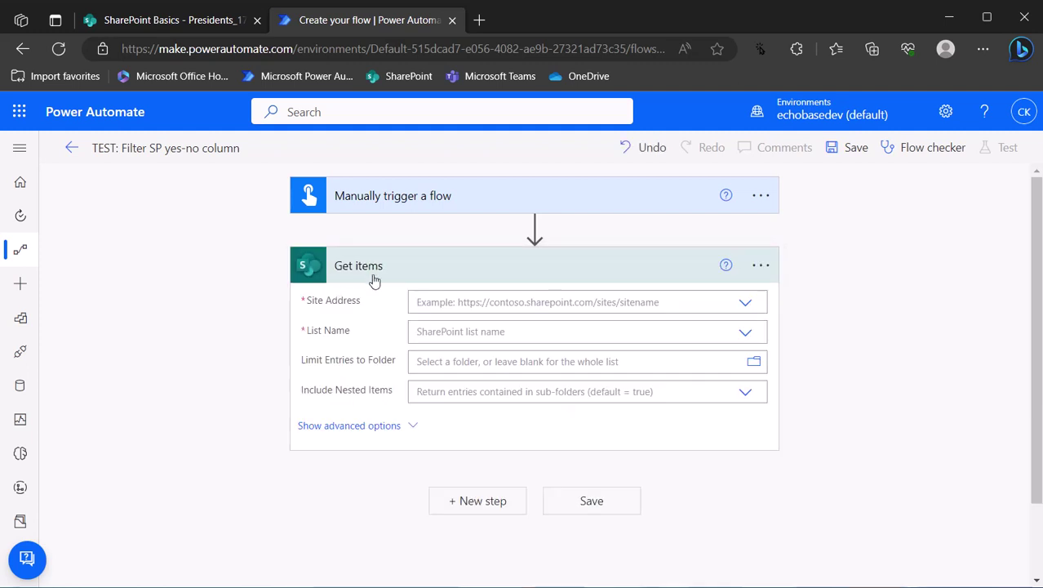
{"action": "left_click", "coordinate": [475, 300]}
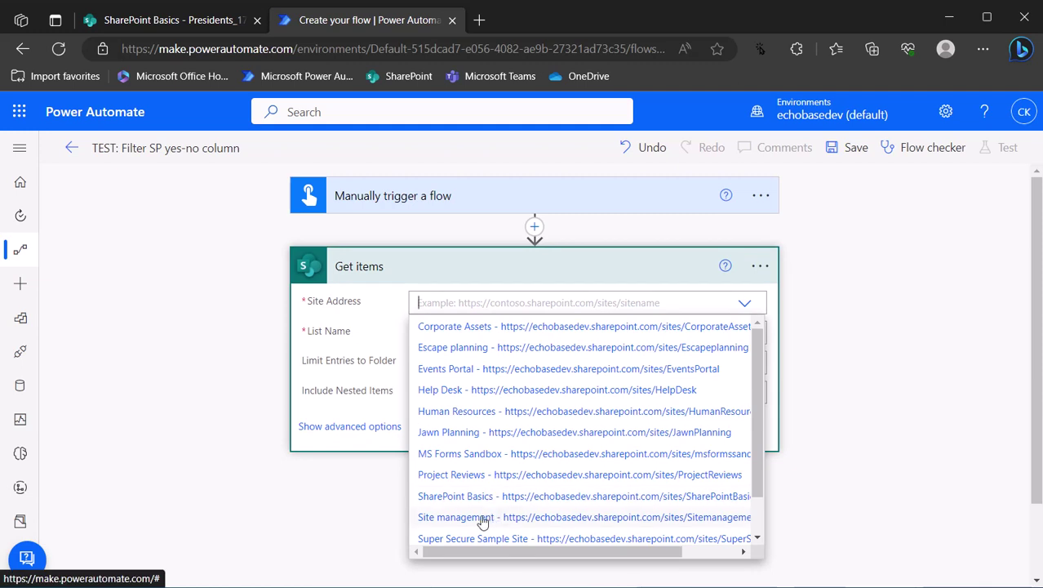
{"action": "left_click", "coordinate": [476, 499]}
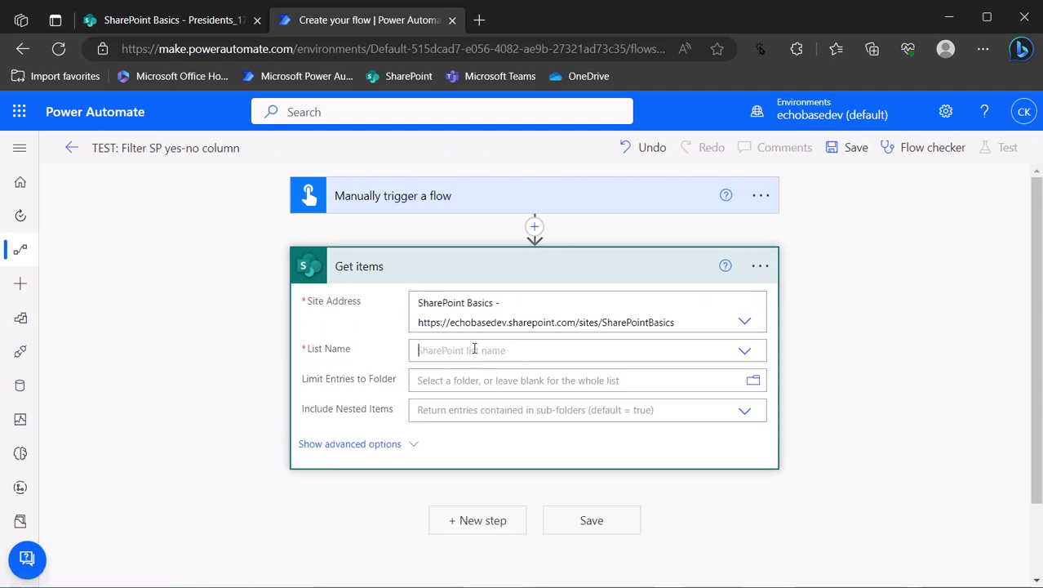
{"action": "left_click", "coordinate": [475, 348]}
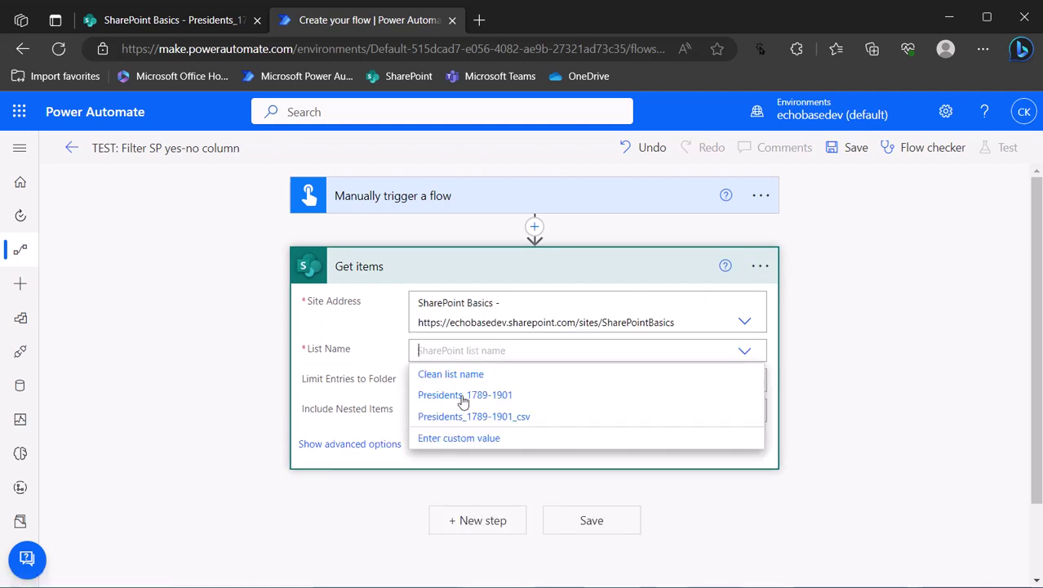
{"action": "left_click", "coordinate": [513, 417]}
Show the Get items advanced options, then return to the SharePoint list.
{"action": "left_click", "coordinate": [433, 381]}
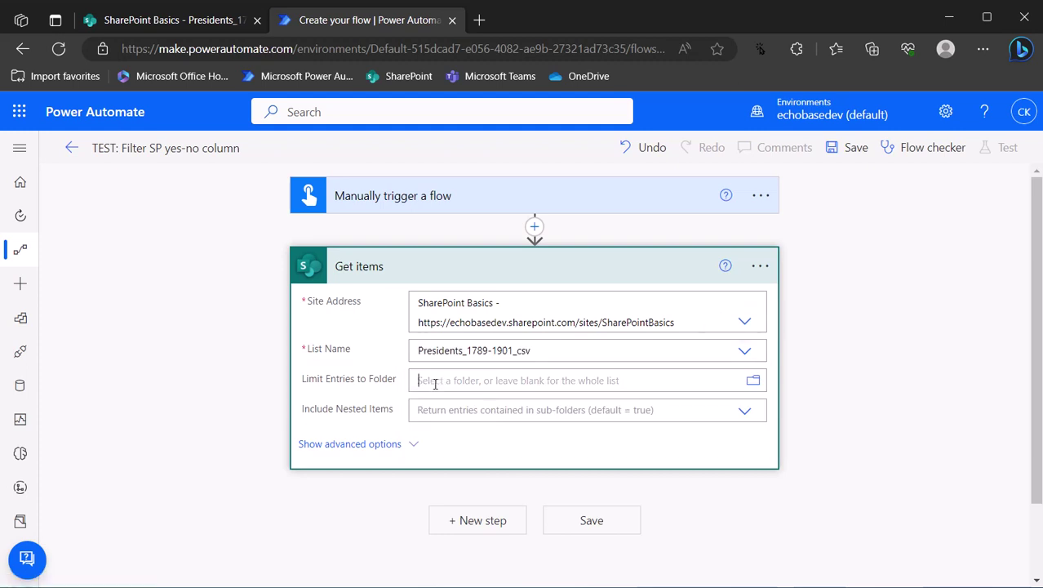
{"action": "left_click", "coordinate": [365, 461]}
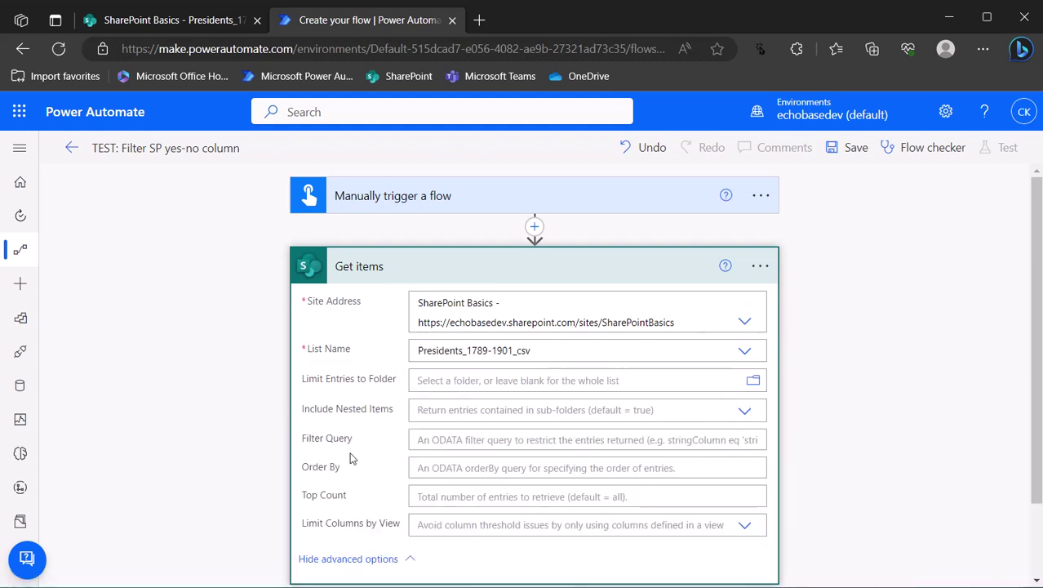
{"action": "left_click", "coordinate": [455, 441]}
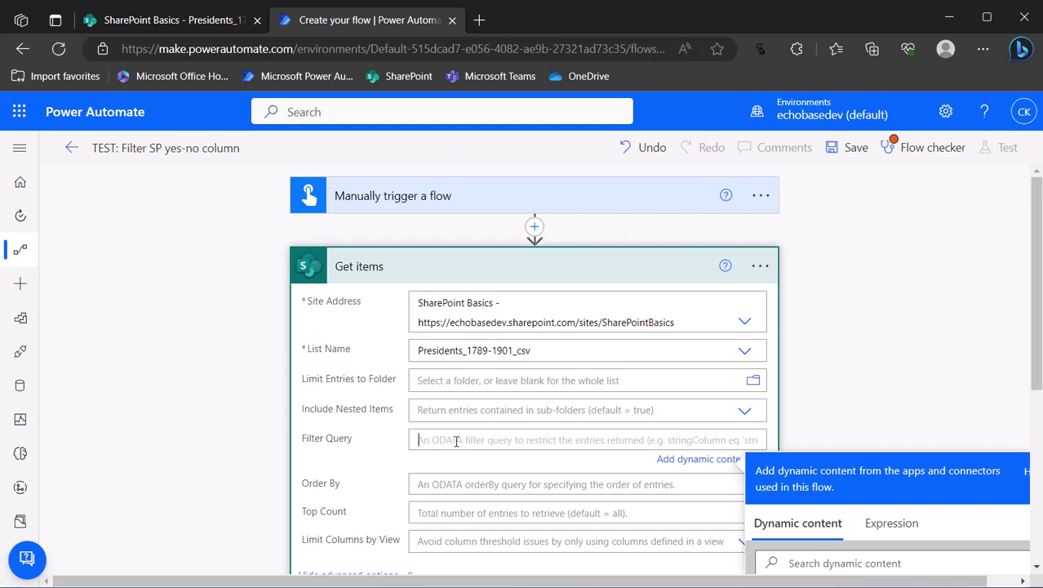
{"action": "left_click", "coordinate": [164, 21]}
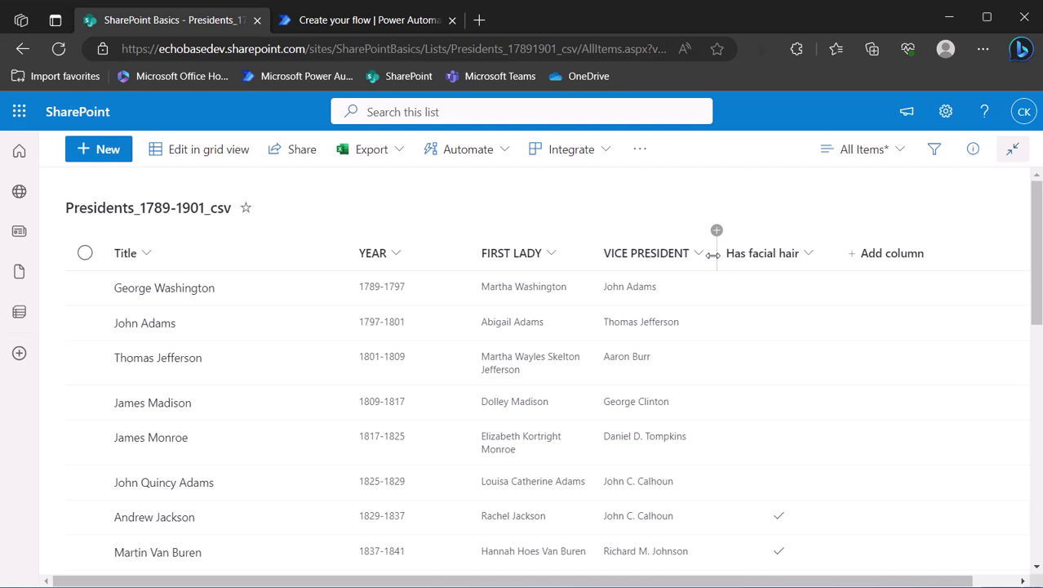
Sort by Has facial hair (No to Yes) and copy the internal name Hasfacialhair from the URL.
{"action": "left_click", "coordinate": [808, 254]}
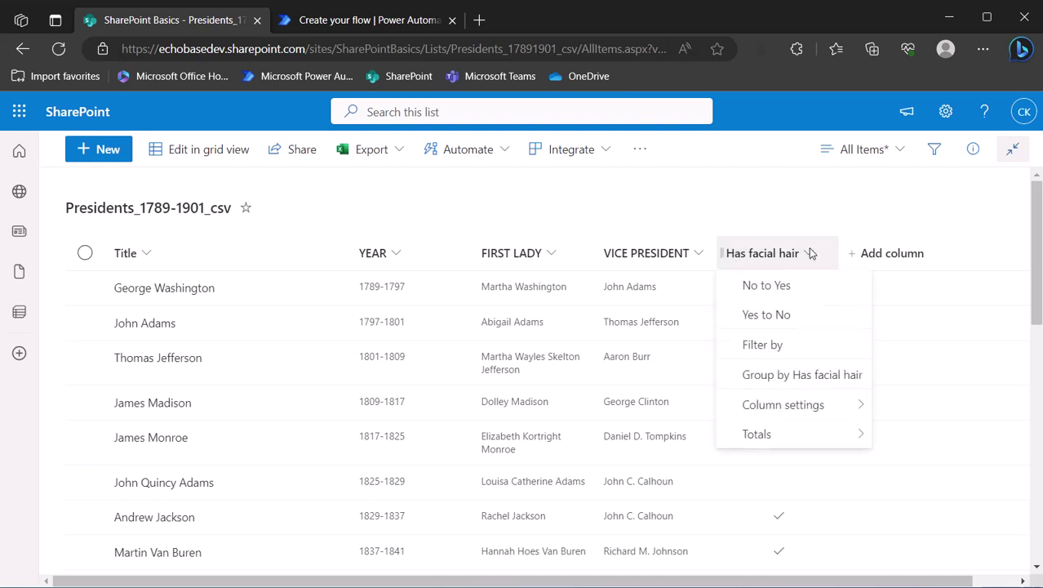
{"action": "left_click", "coordinate": [759, 290]}
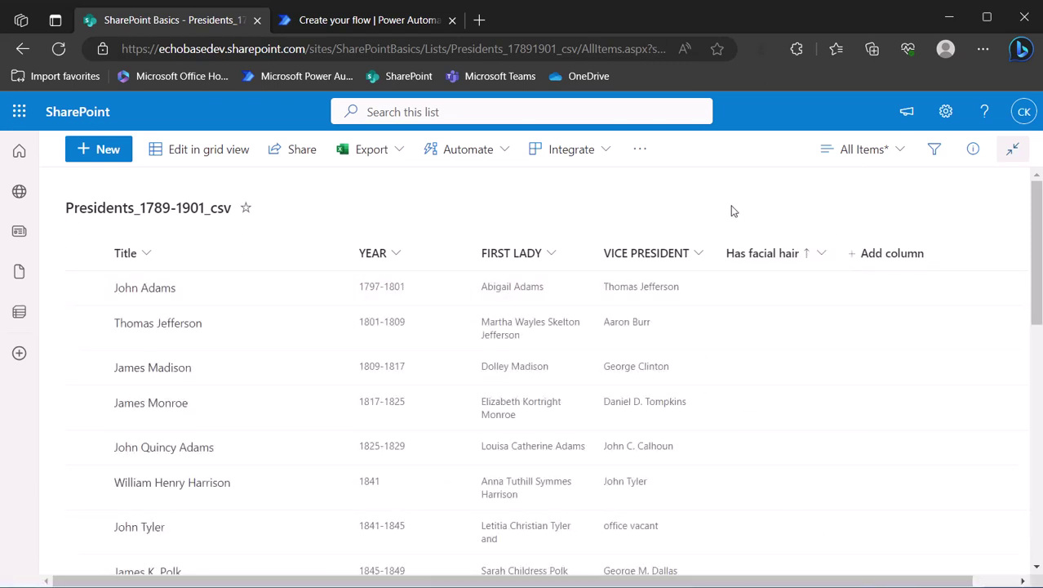
{"action": "left_click", "coordinate": [635, 50]}
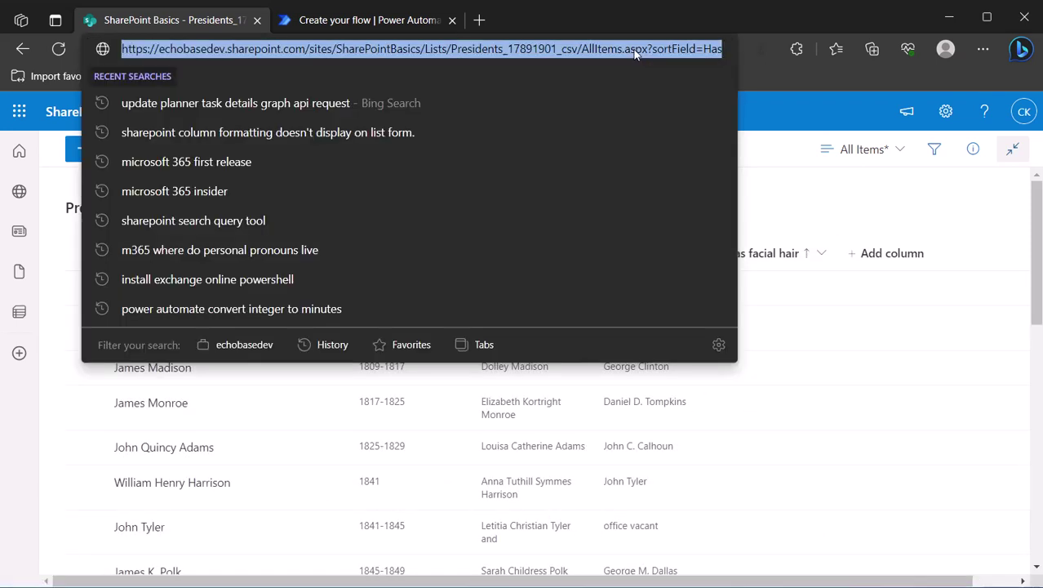
{"action": "left_click", "coordinate": [701, 49]}
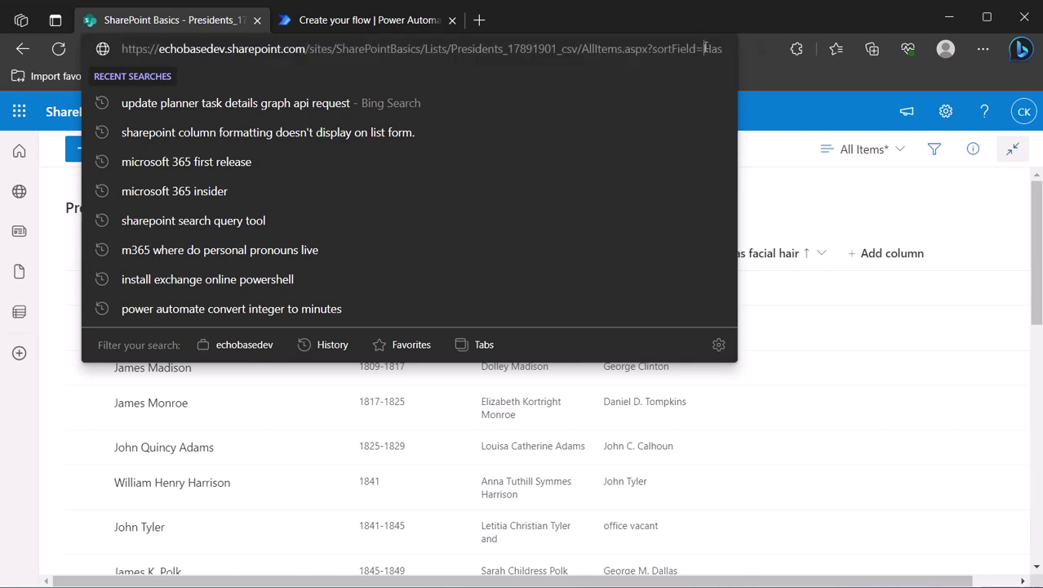
{"action": "left_click_drag", "start_coordinate": [653, 49], "coordinate": [738, 47]}
{"action": "left_click", "coordinate": [634, 46]}
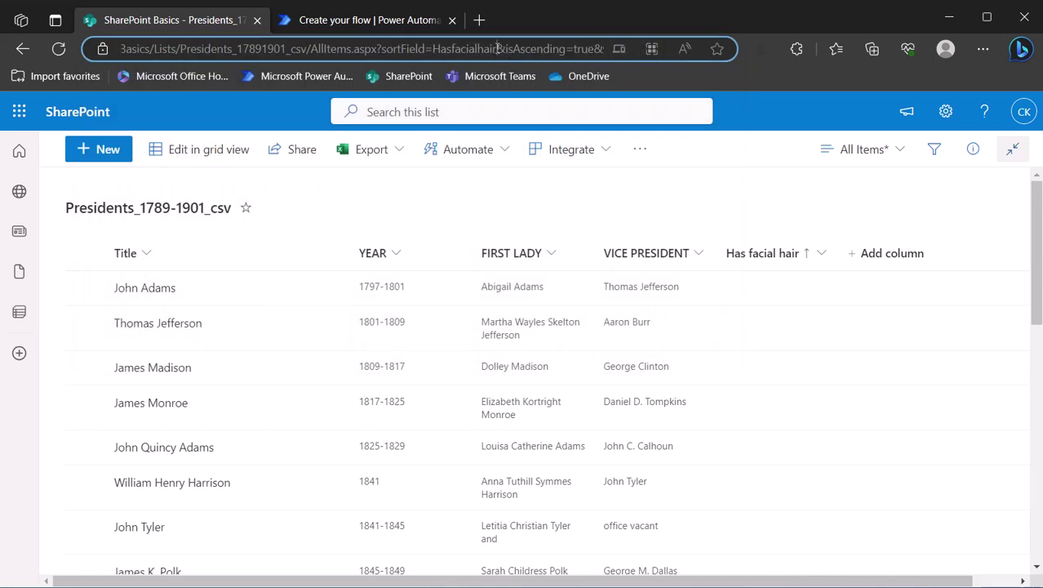
{"action": "left_click_drag", "start_coordinate": [496, 49], "coordinate": [432, 49]}
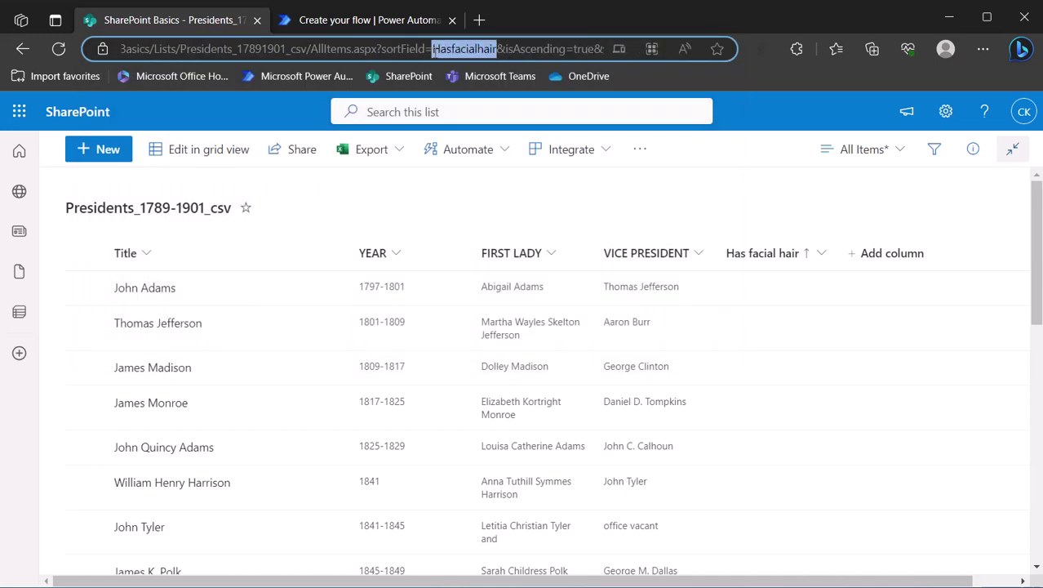
{"action": "right_click", "coordinate": [482, 49]}
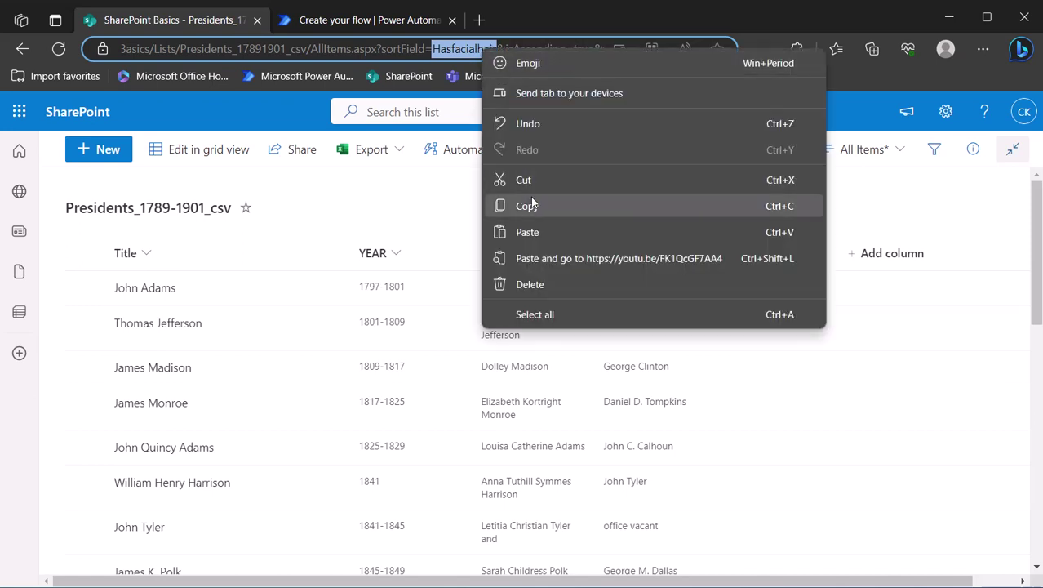
{"action": "left_click", "coordinate": [531, 206]}
{"action": "left_click", "coordinate": [351, 21]}
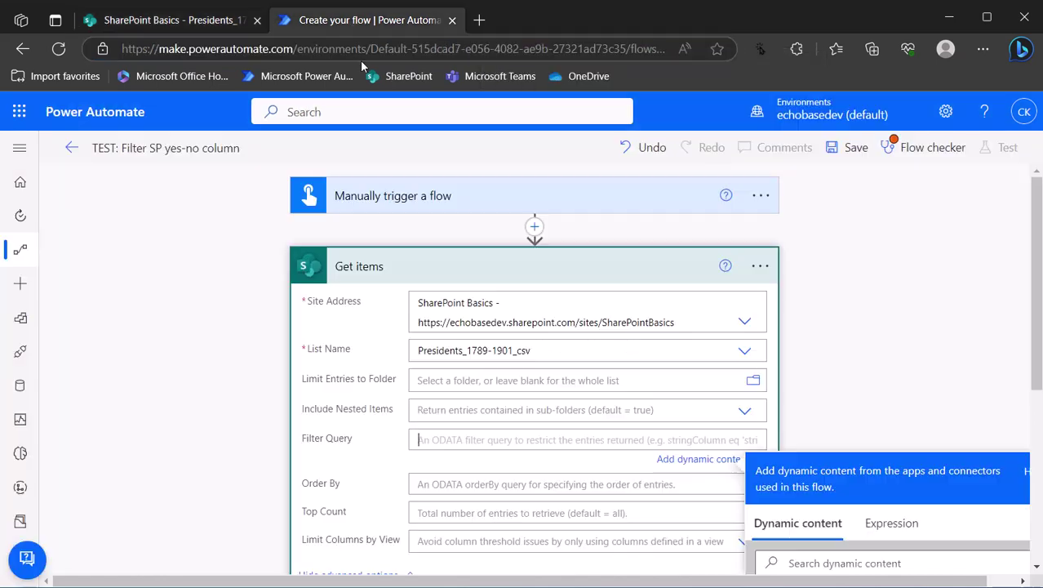
Set the Get items Filter Query to 'Hasfacialhair eq 1' and save the flow.
{"action": "right_click", "coordinate": [422, 441]}
{"action": "left_click", "coordinate": [461, 310]}
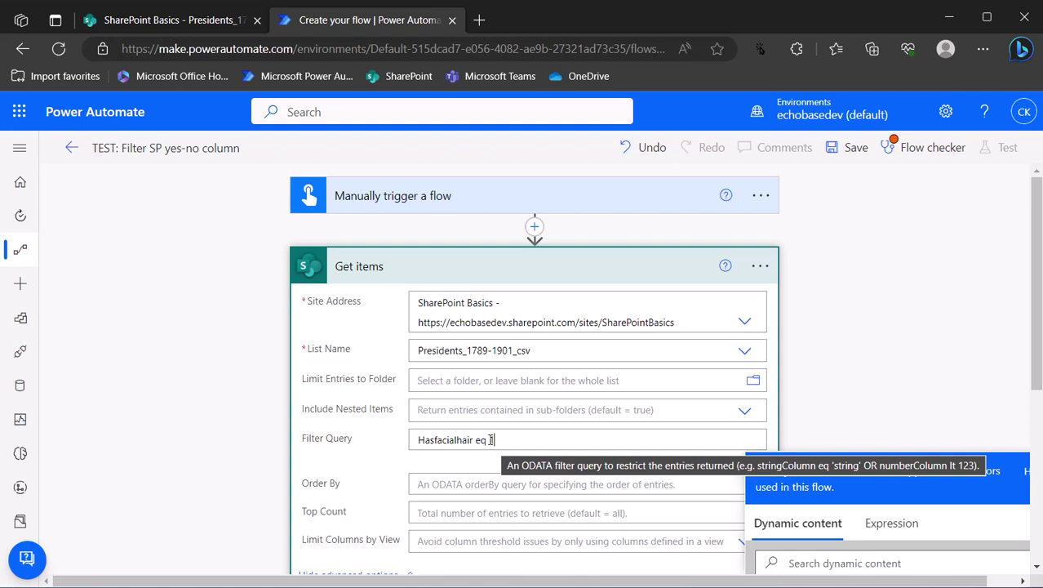
{"action": "type", "text": "1"}
{"action": "left_click", "coordinate": [851, 152]}
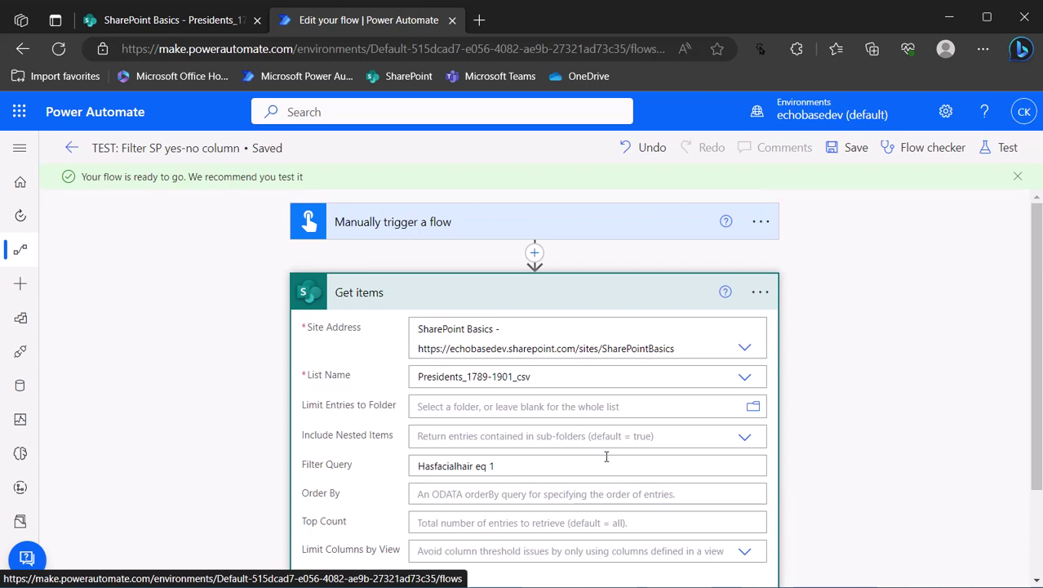
{"action": "scroll", "coordinate": [604, 457], "scroll_direction": "down", "scroll_amount": 2}
Add a Compose step with expression length() of the Get items value, then save.
{"action": "left_click", "coordinate": [504, 545]}
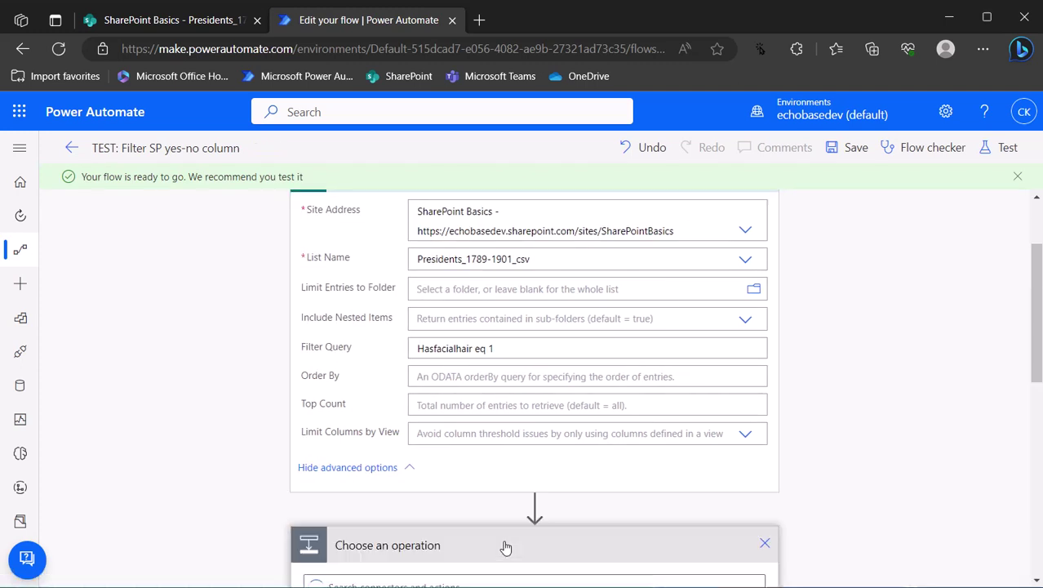
{"action": "type", "text": "compose"}
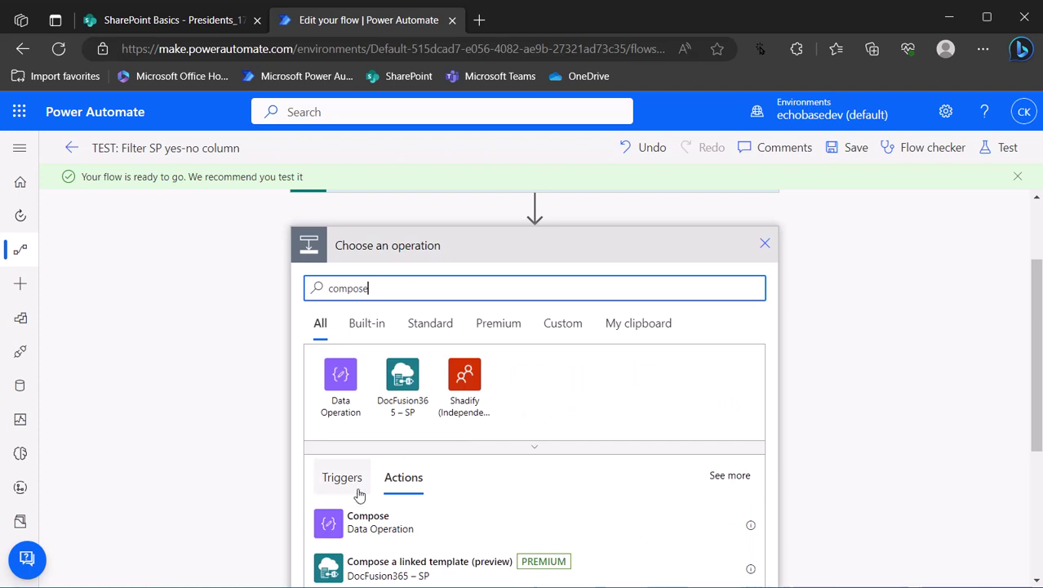
{"action": "left_click", "coordinate": [352, 527]}
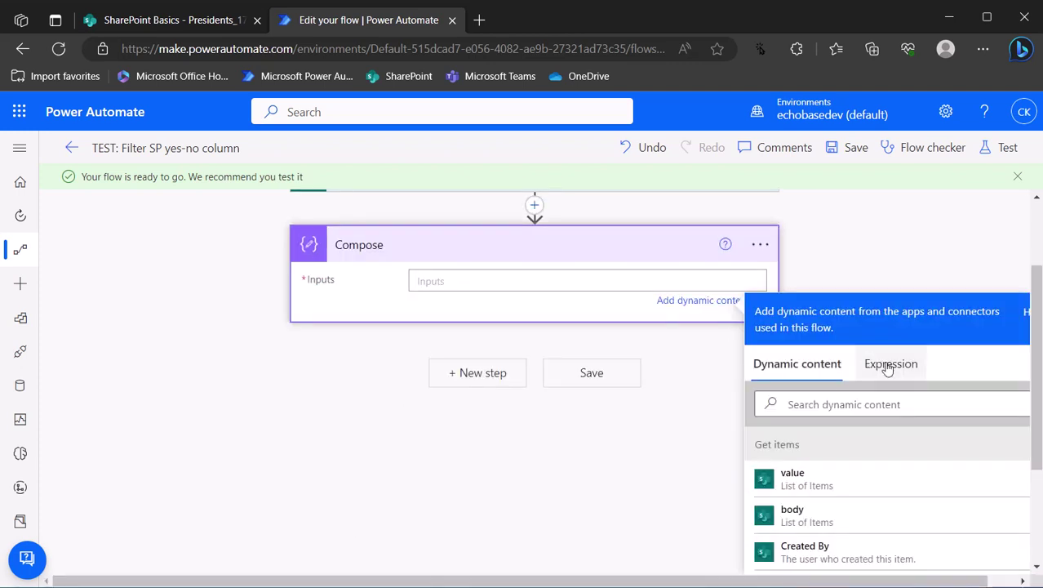
{"action": "left_click", "coordinate": [887, 366]}
{"action": "type", "text": "length"}
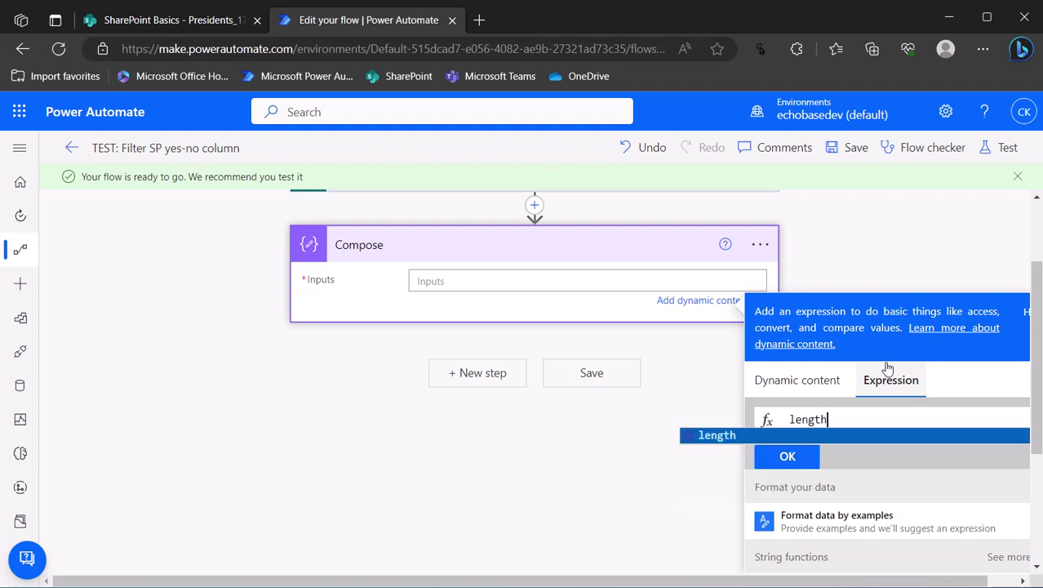
{"action": "type", "text": "("}
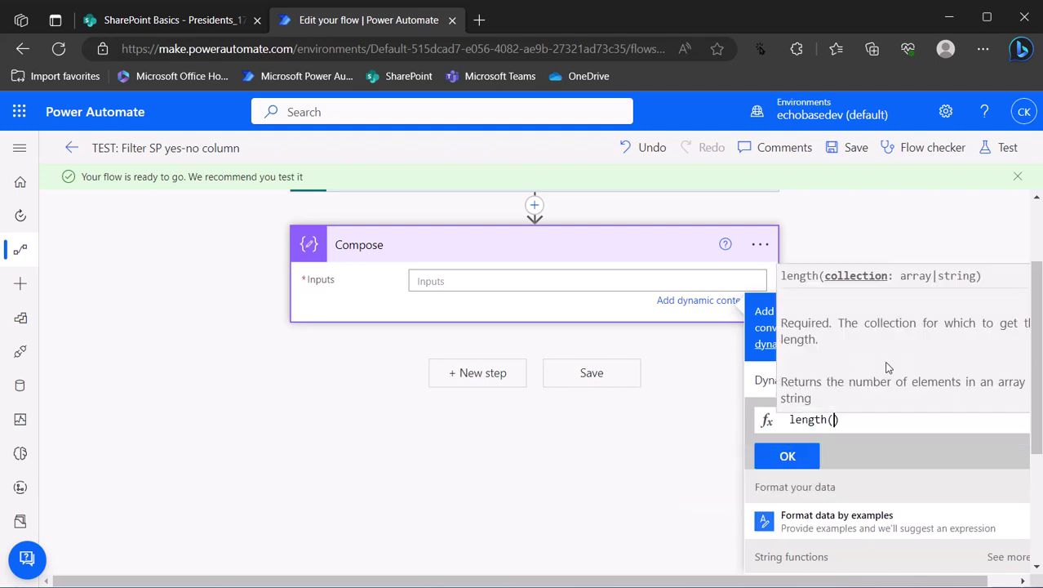
{"action": "left_click", "coordinate": [770, 385]}
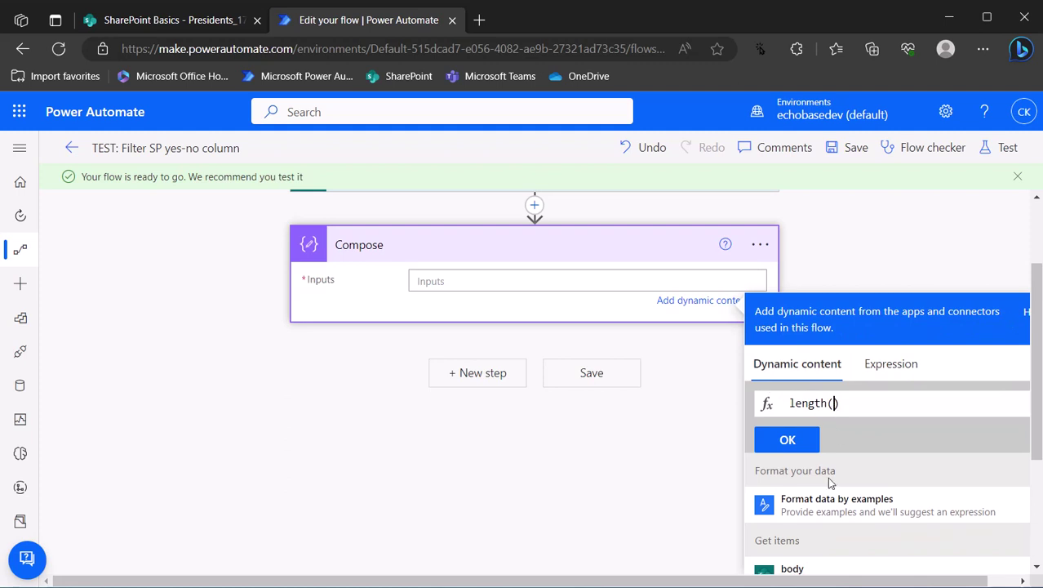
{"action": "scroll", "coordinate": [815, 485], "scroll_direction": "down", "scroll_amount": 2}
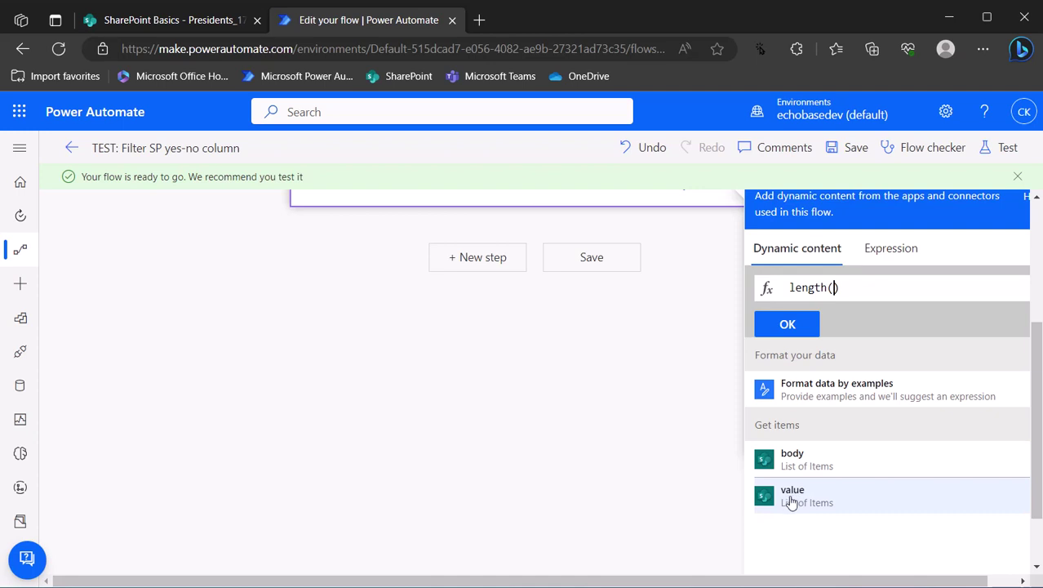
{"action": "left_click", "coordinate": [793, 500]}
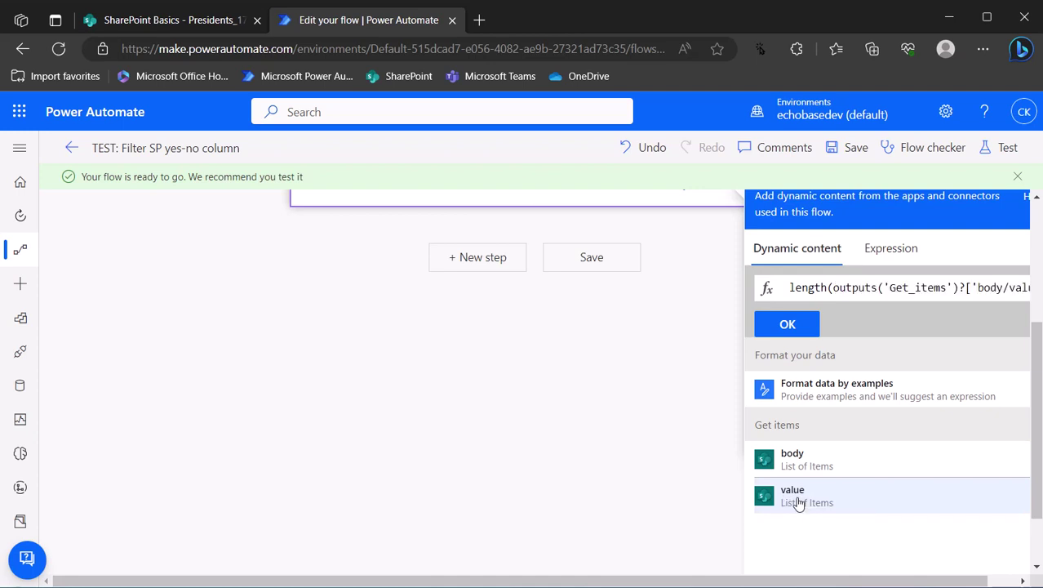
{"action": "left_click", "coordinate": [788, 325]}
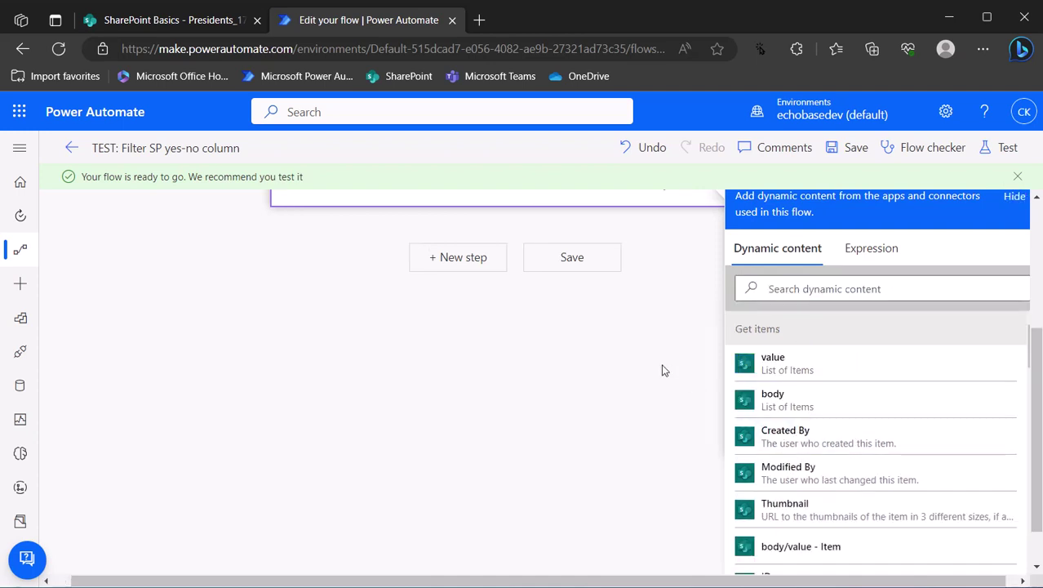
{"action": "scroll", "coordinate": [661, 368], "scroll_direction": "up", "scroll_amount": 3}
{"action": "left_click", "coordinate": [865, 156]}
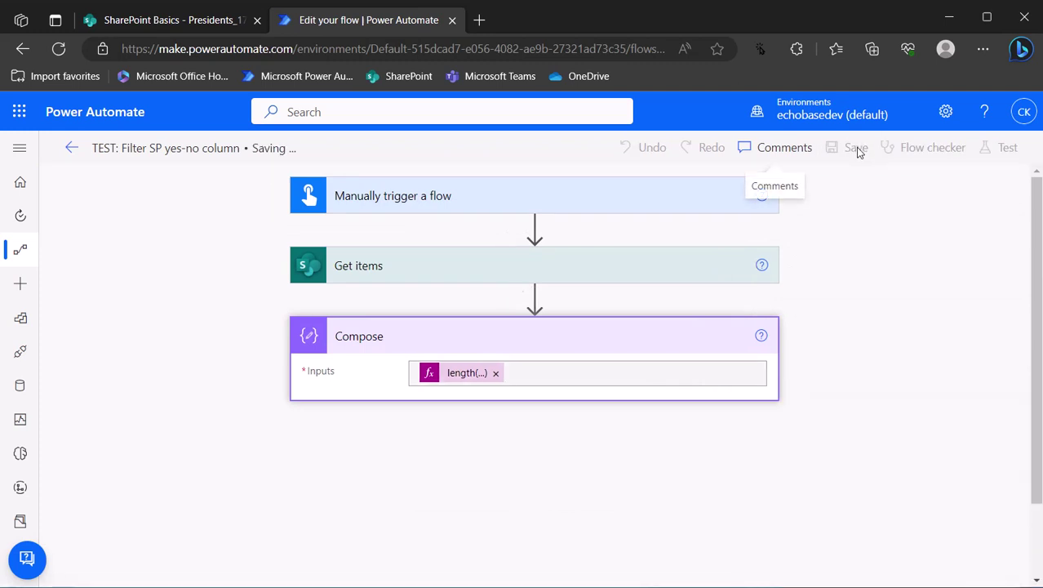
Run a manual test of the flow and confirm Compose reports 4 items.
{"action": "left_click", "coordinate": [1005, 152]}
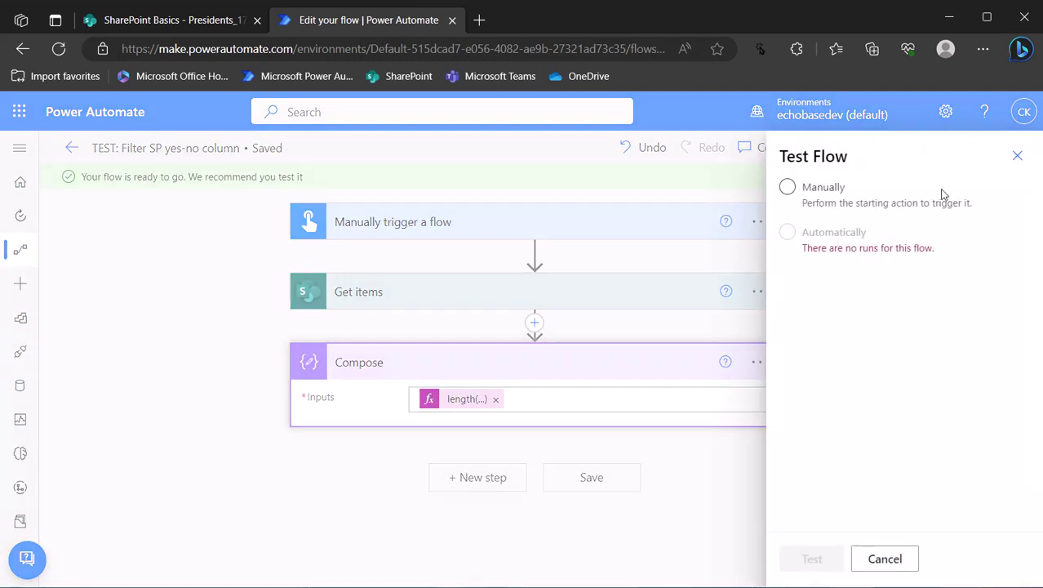
{"action": "left_click", "coordinate": [787, 186]}
{"action": "left_click", "coordinate": [812, 560]}
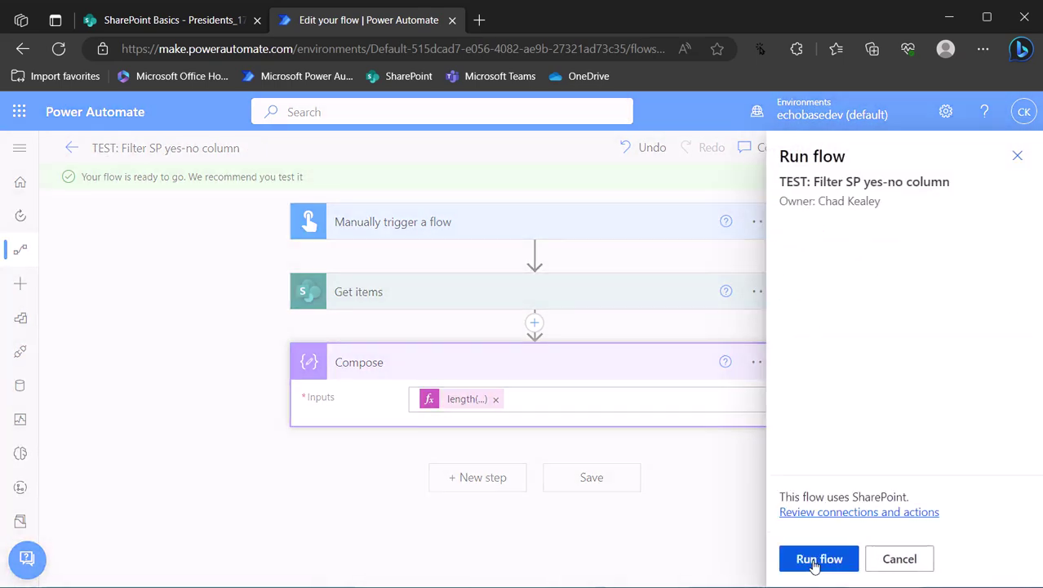
{"action": "left_click", "coordinate": [814, 563]}
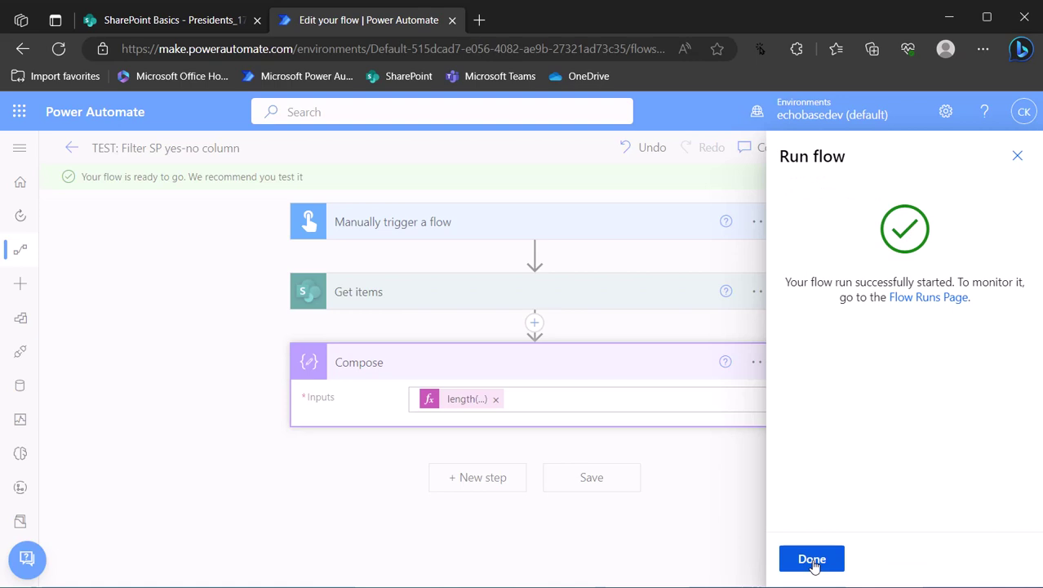
{"action": "left_click", "coordinate": [819, 560]}
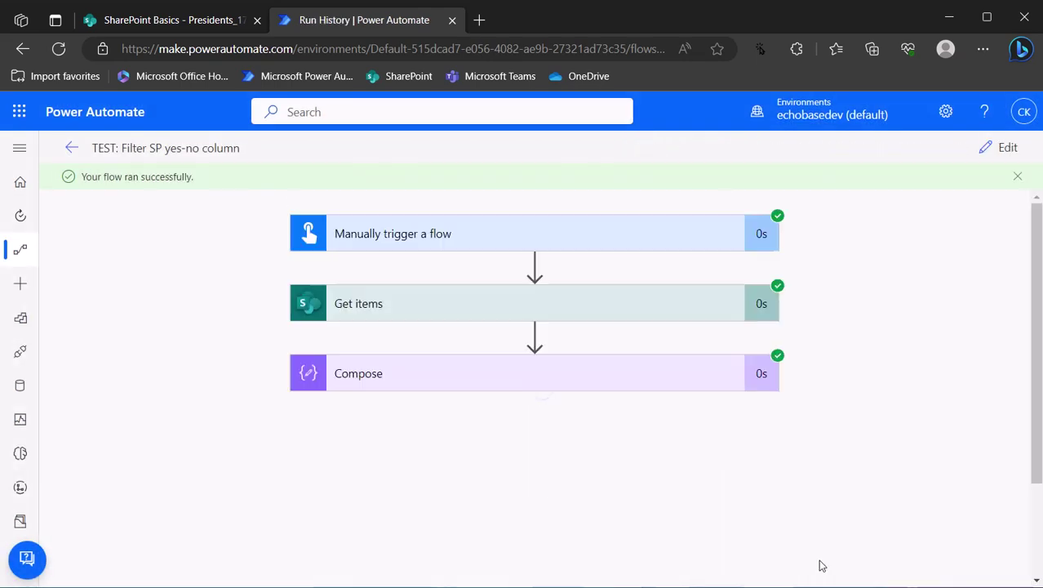
{"action": "left_click", "coordinate": [617, 385]}
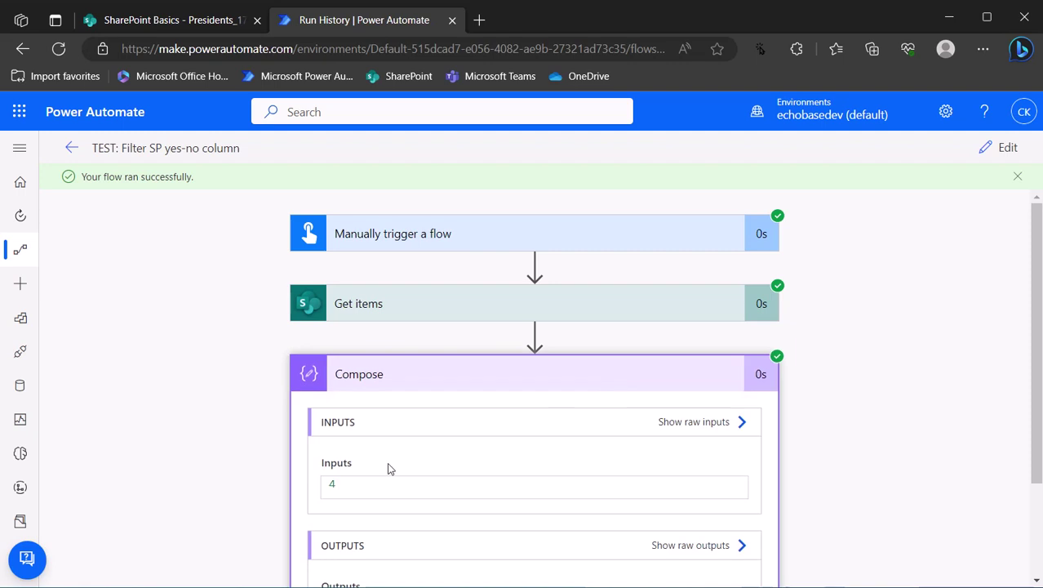
{"action": "left_click", "coordinate": [192, 20]}
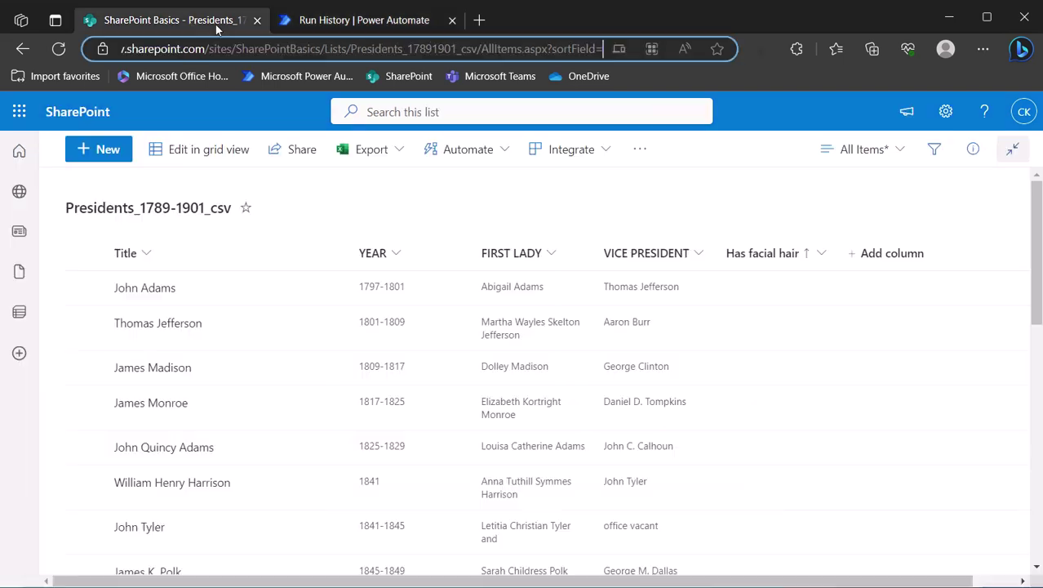
Group the Presidents list by Has facial hair: Unassigned 20, No 1, Yes 4.
{"action": "left_click", "coordinate": [821, 254]}
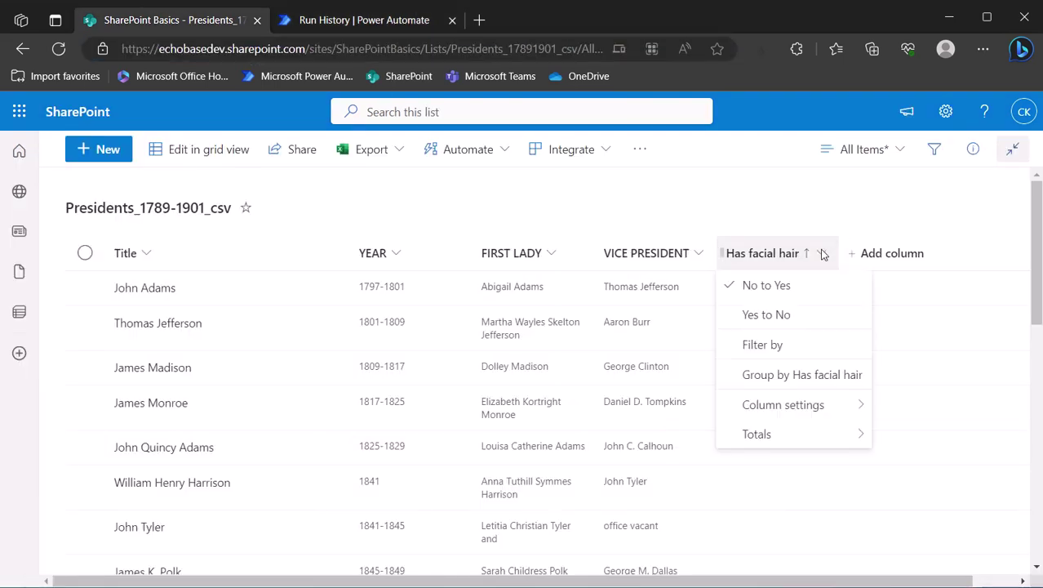
{"action": "left_click", "coordinate": [770, 378]}
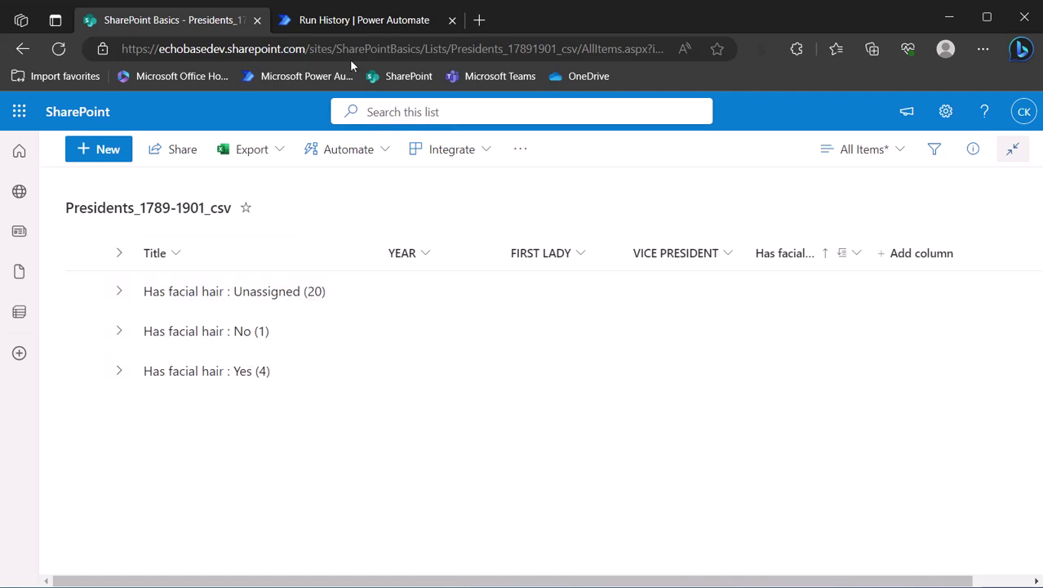
Edit the flow and change the Get items filter query to Hasfacialhair eq 0.
{"action": "left_click", "coordinate": [360, 20]}
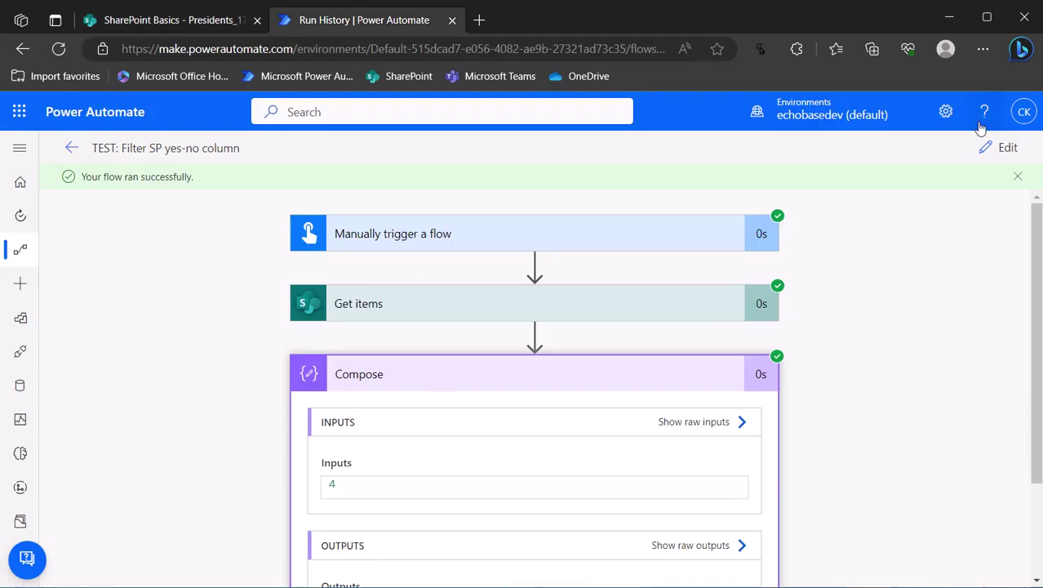
{"action": "left_click", "coordinate": [1002, 148]}
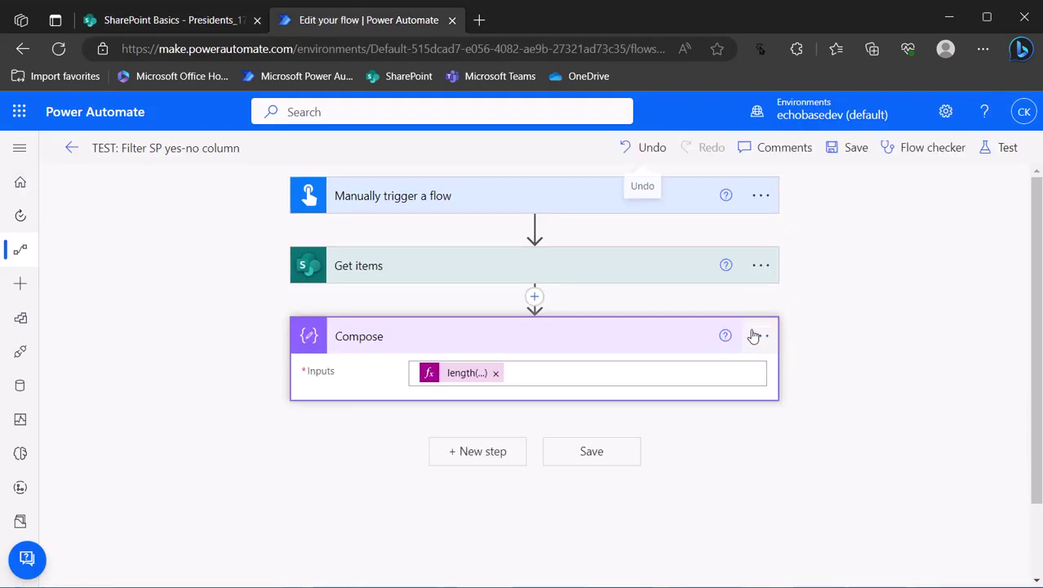
{"action": "left_click", "coordinate": [553, 268]}
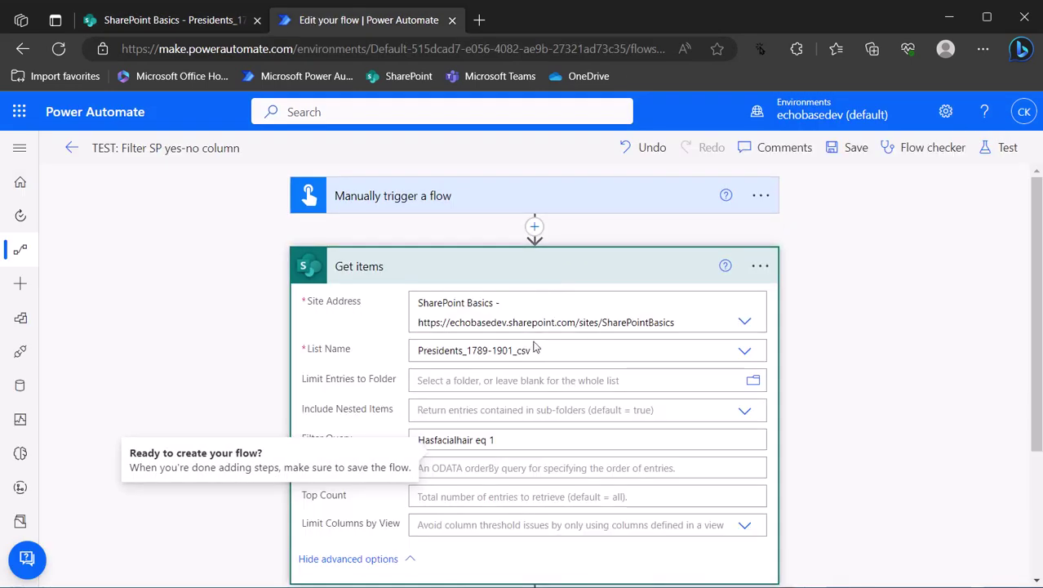
{"action": "double_click", "coordinate": [493, 439]}
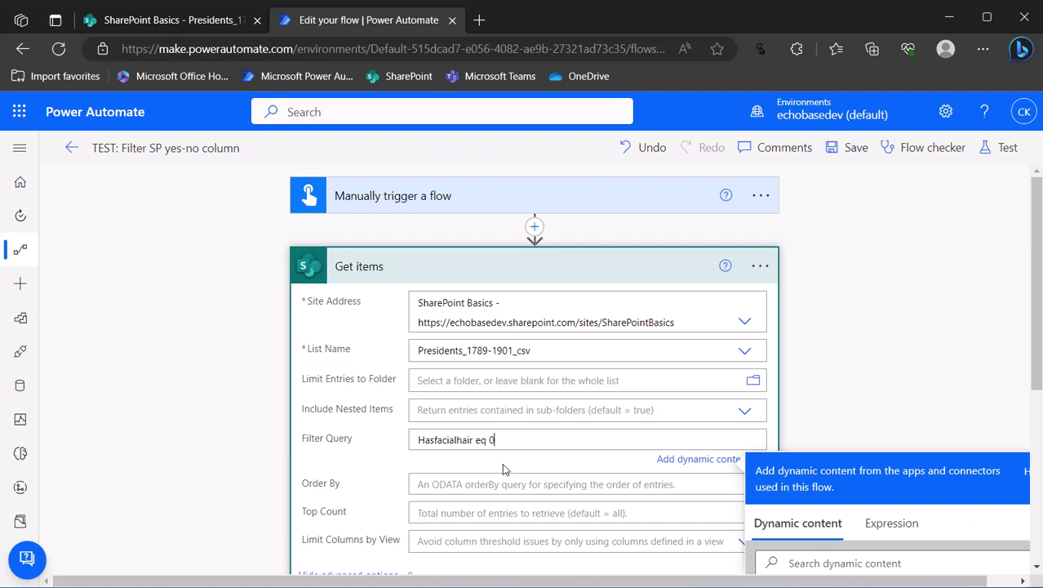
Save the flow and run a manual test of it.
{"action": "left_click", "coordinate": [851, 148]}
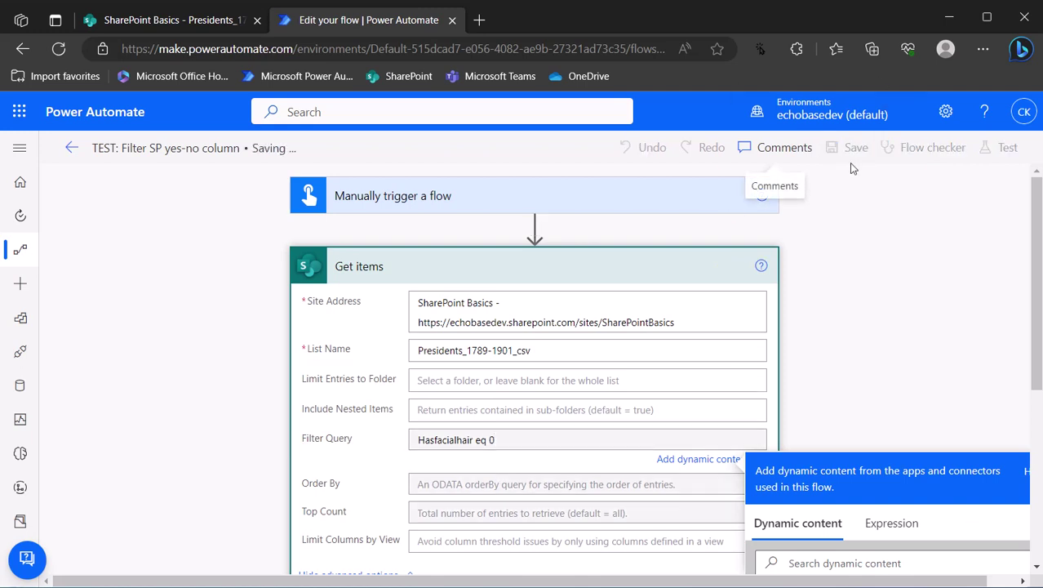
{"action": "left_click", "coordinate": [1006, 150]}
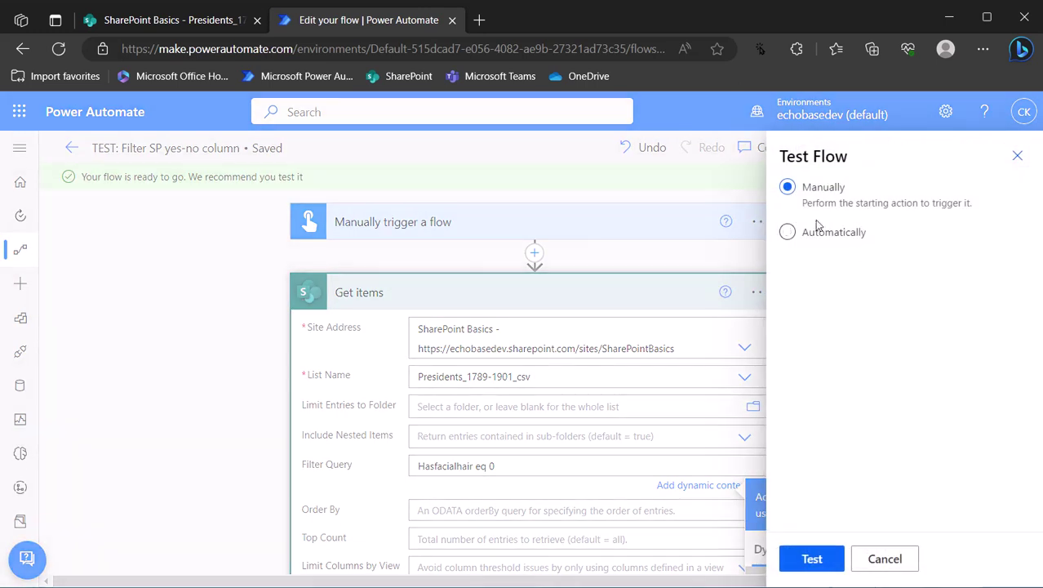
{"action": "left_click", "coordinate": [812, 559]}
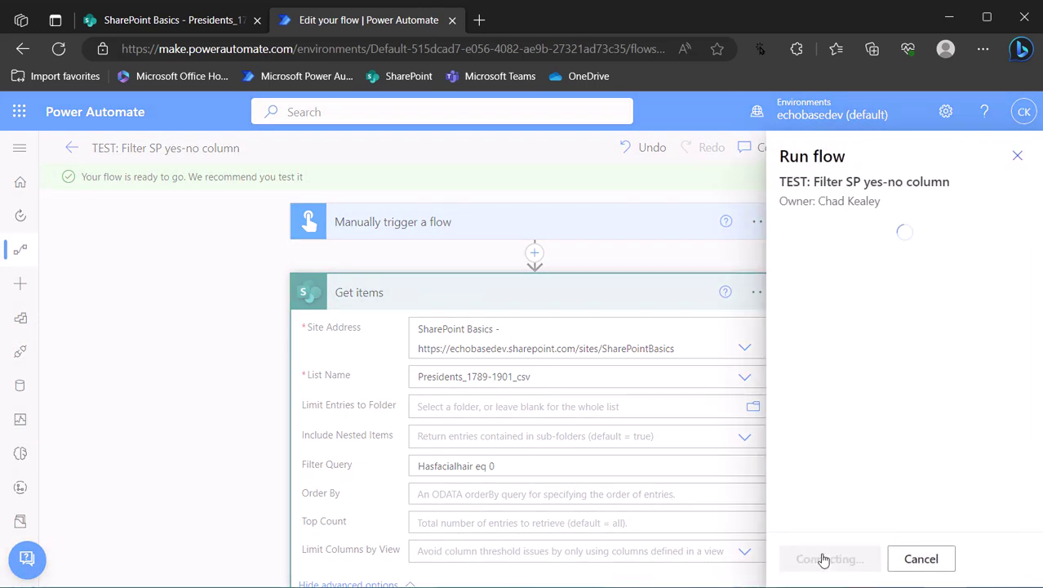
{"action": "left_click", "coordinate": [823, 558]}
{"action": "left_click", "coordinate": [821, 557]}
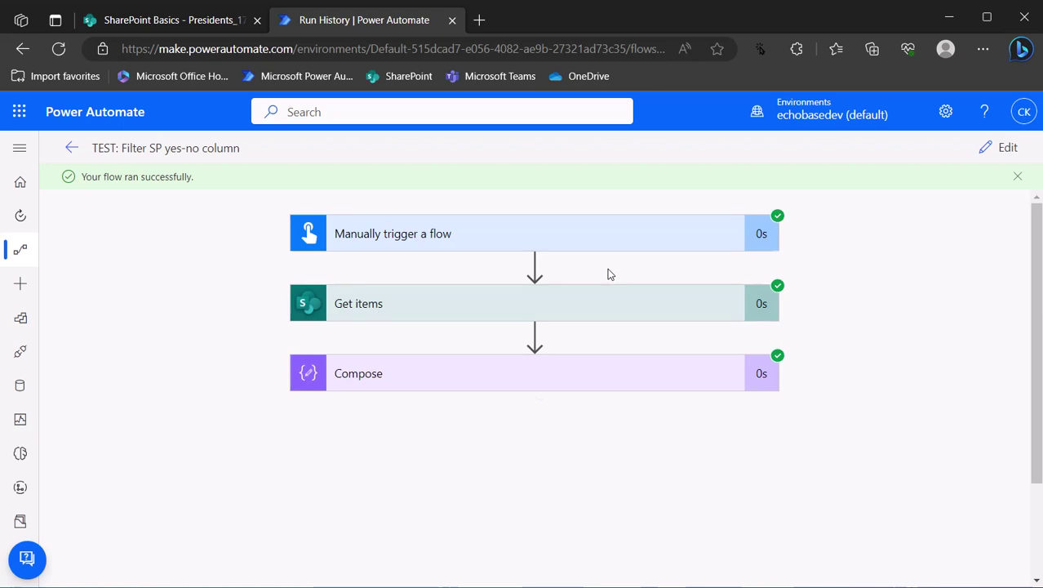
Expand the Compose step and confirm the new run's item count is 1.
{"action": "scroll", "coordinate": [608, 274], "scroll_direction": "down", "scroll_amount": 2}
{"action": "scroll", "coordinate": [604, 275], "scroll_direction": "up", "scroll_amount": 2}
{"action": "left_click", "coordinate": [616, 386]}
{"action": "left_click_drag", "start_coordinate": [366, 483], "coordinate": [328, 483]}
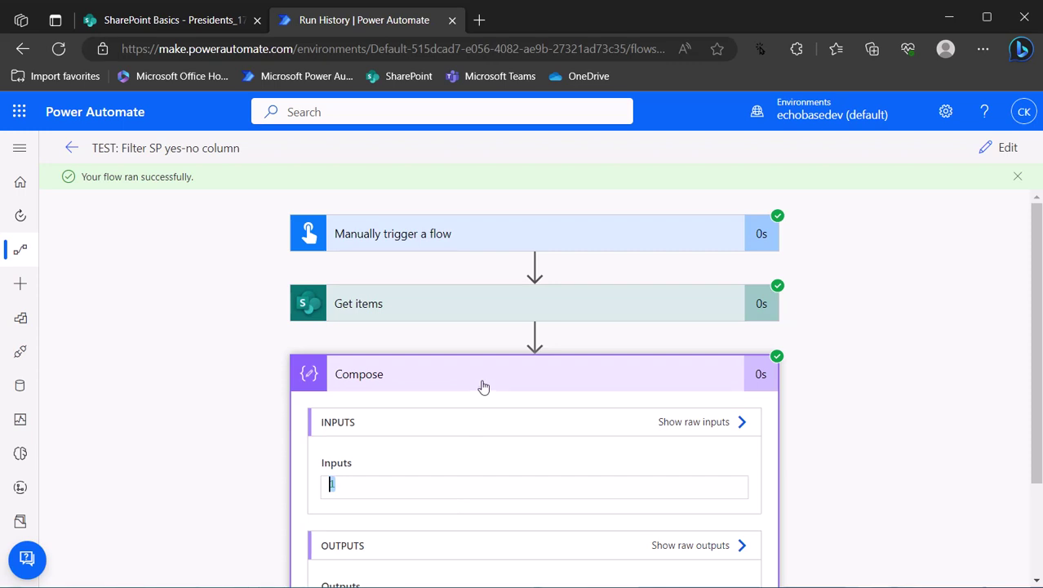
Go back to the flow's details page to see its 28-day run history.
{"action": "left_click", "coordinate": [999, 147]}
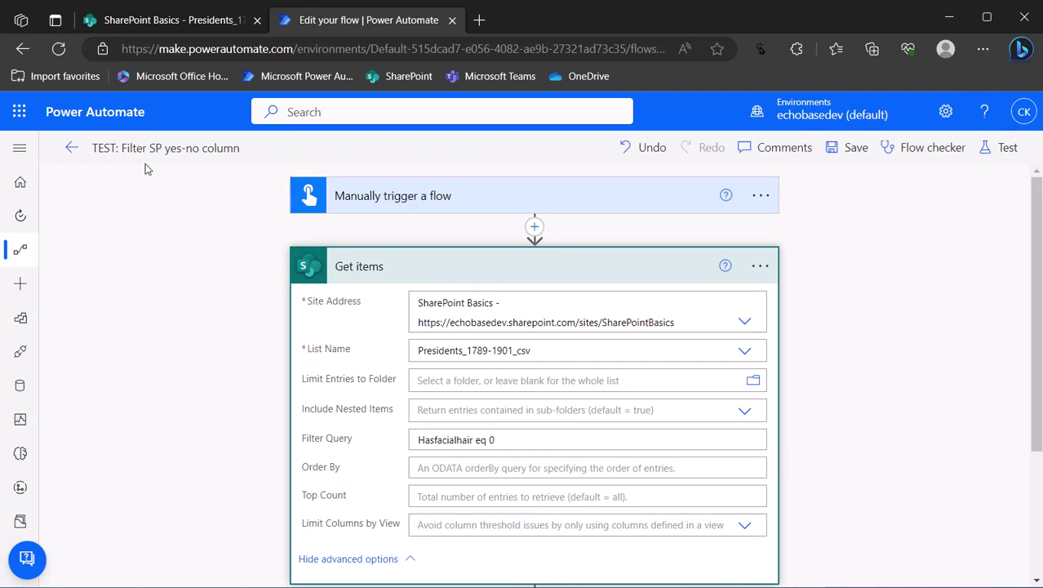
{"action": "left_click", "coordinate": [70, 150]}
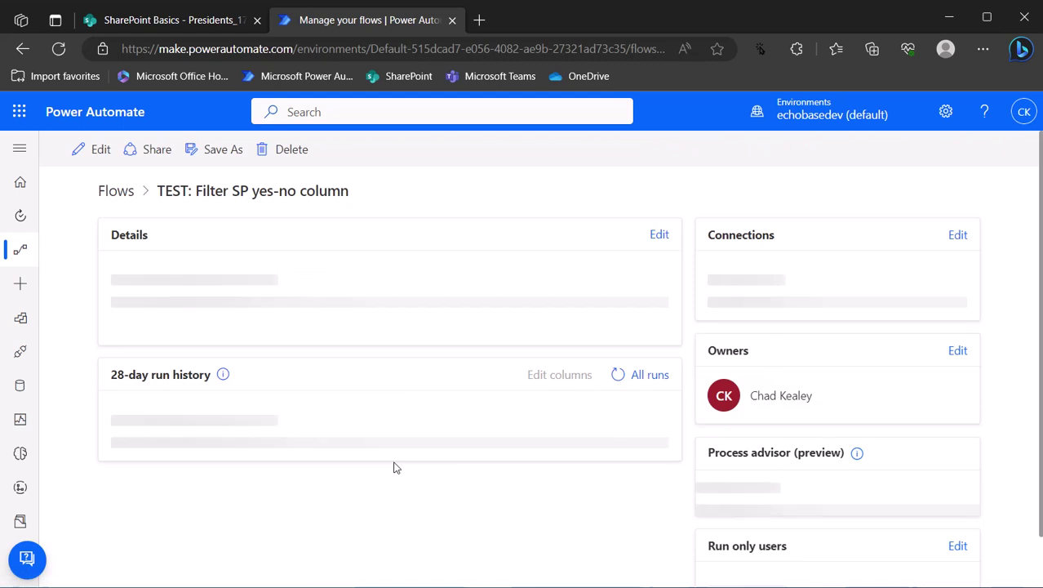
{"action": "scroll", "coordinate": [384, 459], "scroll_direction": "down", "scroll_amount": 3}
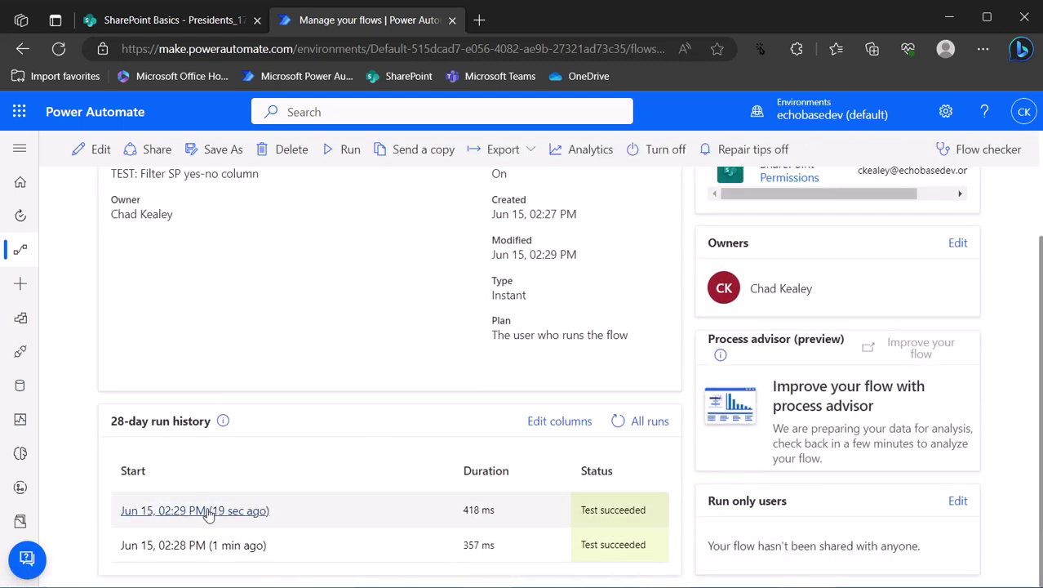
Open the newest run's raw Get items output and spot the first president's Hasfacialhair value as false.
{"action": "left_click", "coordinate": [196, 510]}
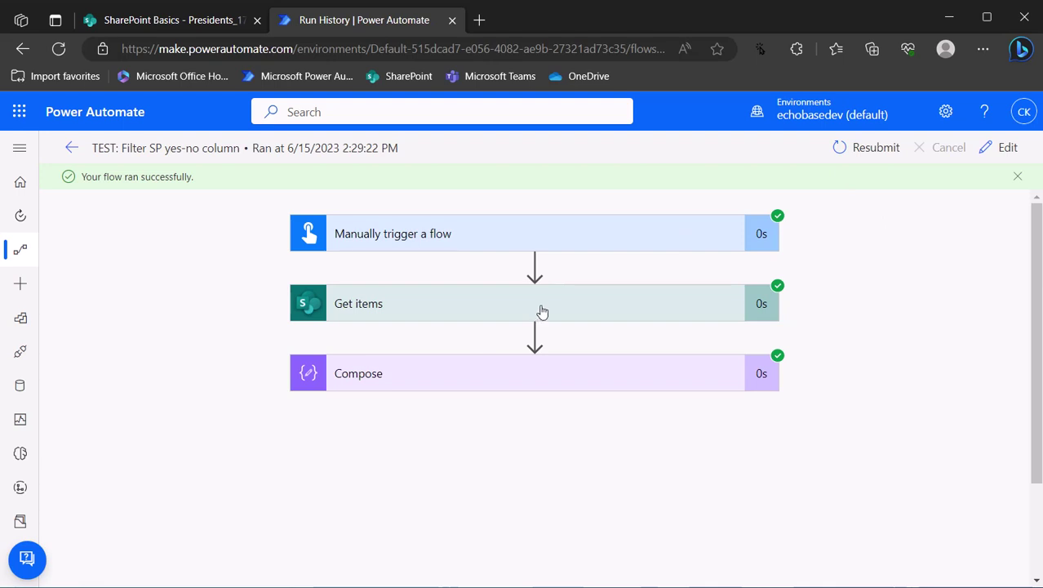
{"action": "left_click", "coordinate": [486, 303]}
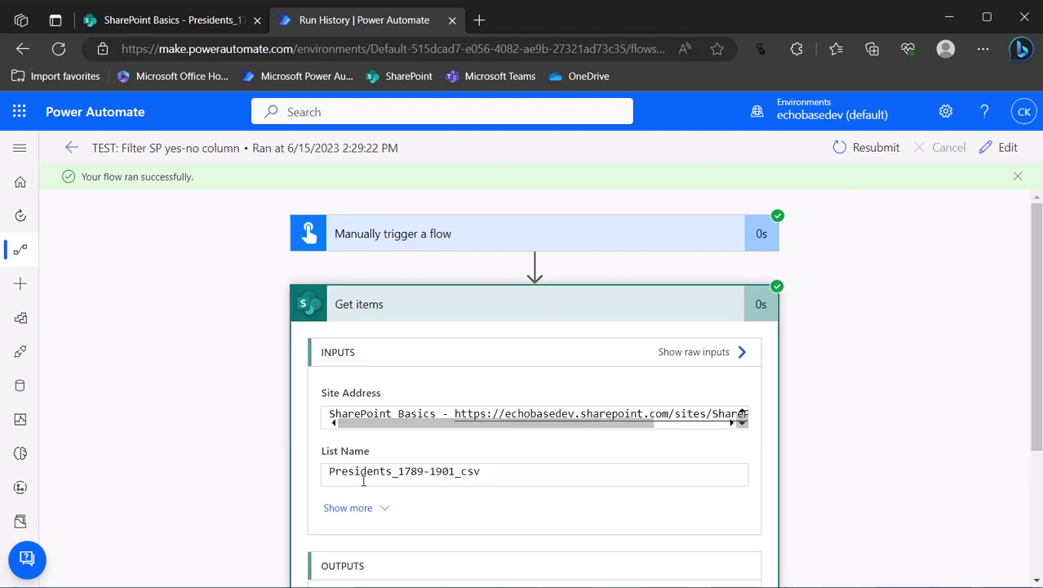
{"action": "scroll", "coordinate": [349, 553], "scroll_direction": "down", "scroll_amount": 1}
{"action": "scroll", "coordinate": [349, 553], "scroll_direction": "down", "scroll_amount": 1}
{"action": "left_click", "coordinate": [360, 425]}
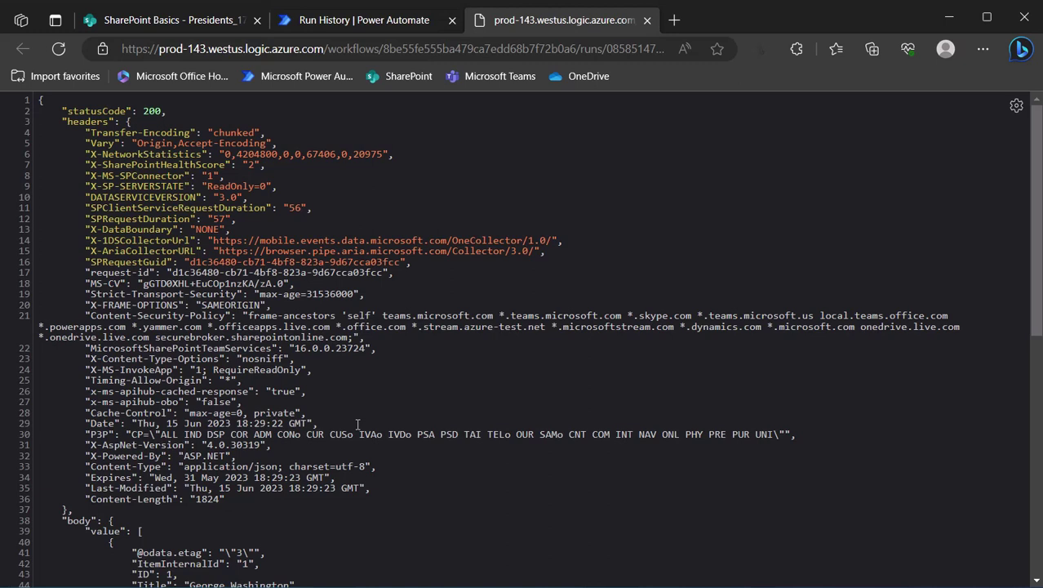
{"action": "scroll", "coordinate": [331, 395], "scroll_direction": "down", "scroll_amount": 3}
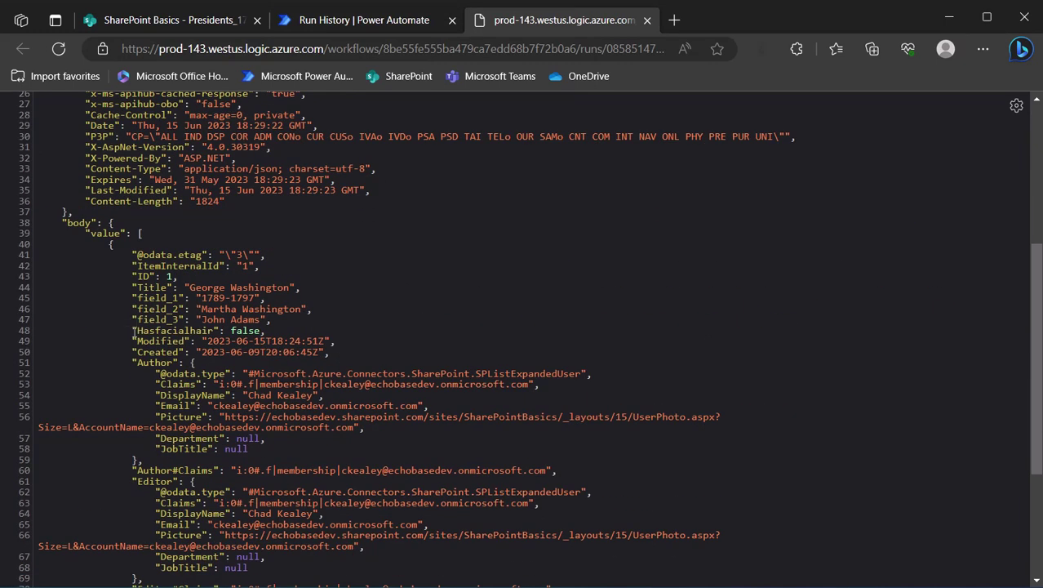
{"action": "left_click_drag", "start_coordinate": [131, 330], "coordinate": [265, 331]}
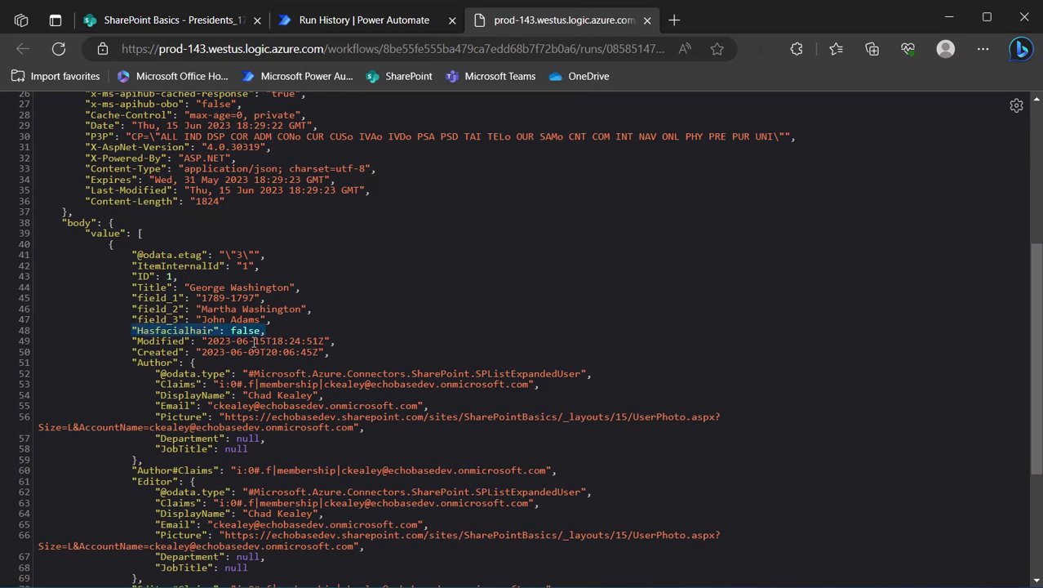
{"action": "left_click", "coordinate": [646, 20]}
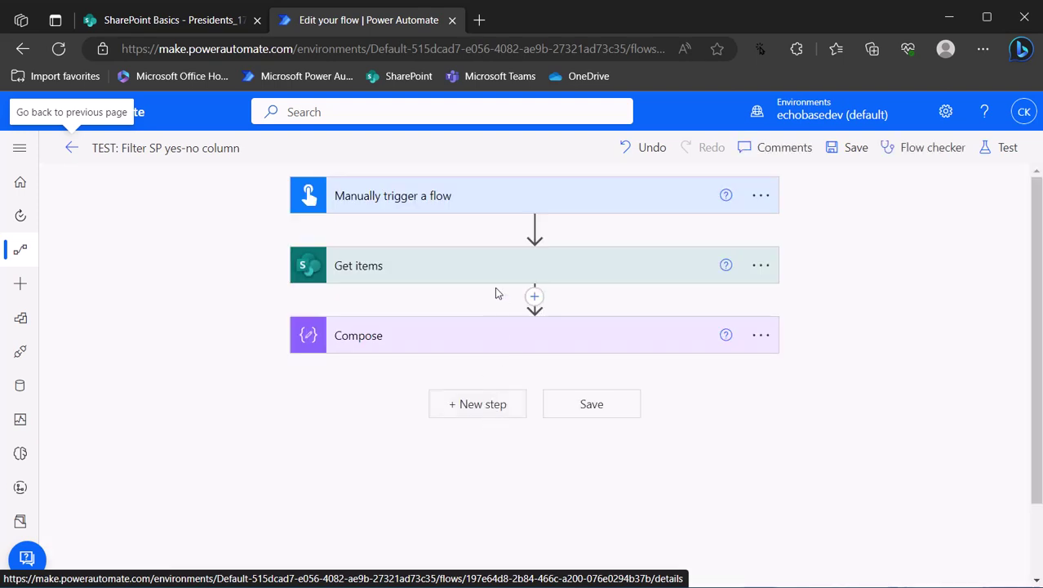
Delete the Get items filter query entirely and save the flow.
{"action": "left_click", "coordinate": [495, 283]}
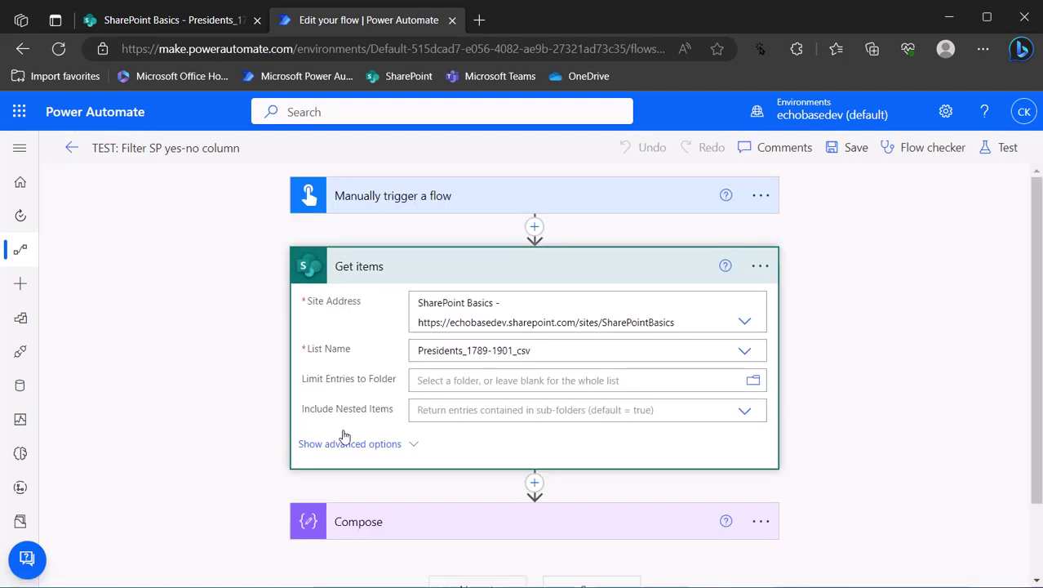
{"action": "left_click", "coordinate": [367, 440]}
{"action": "left_click_drag", "start_coordinate": [497, 439], "coordinate": [325, 448]}
{"action": "key", "text": "ctrl+c"}
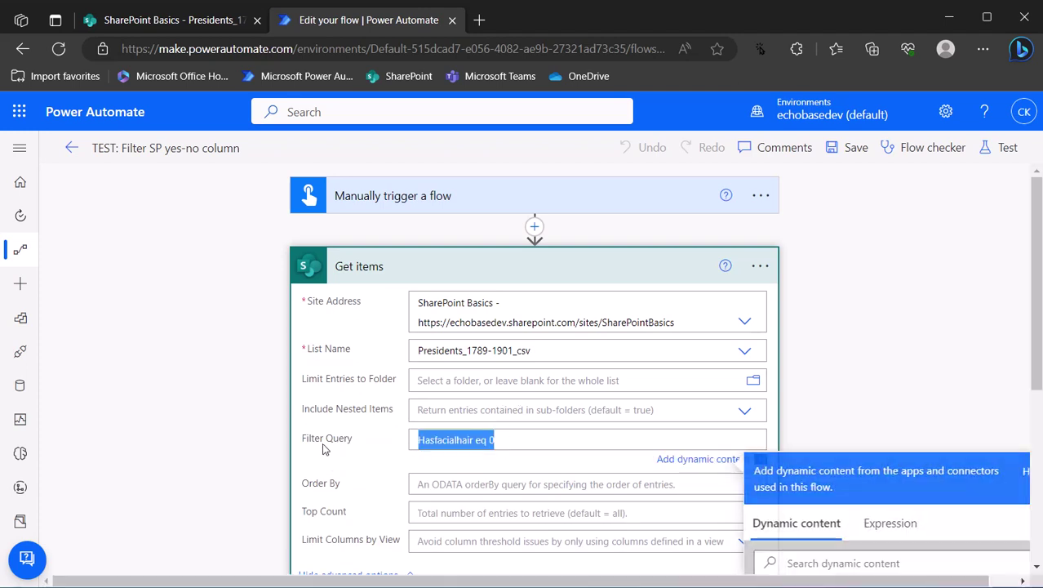
{"action": "key", "text": "Delete"}
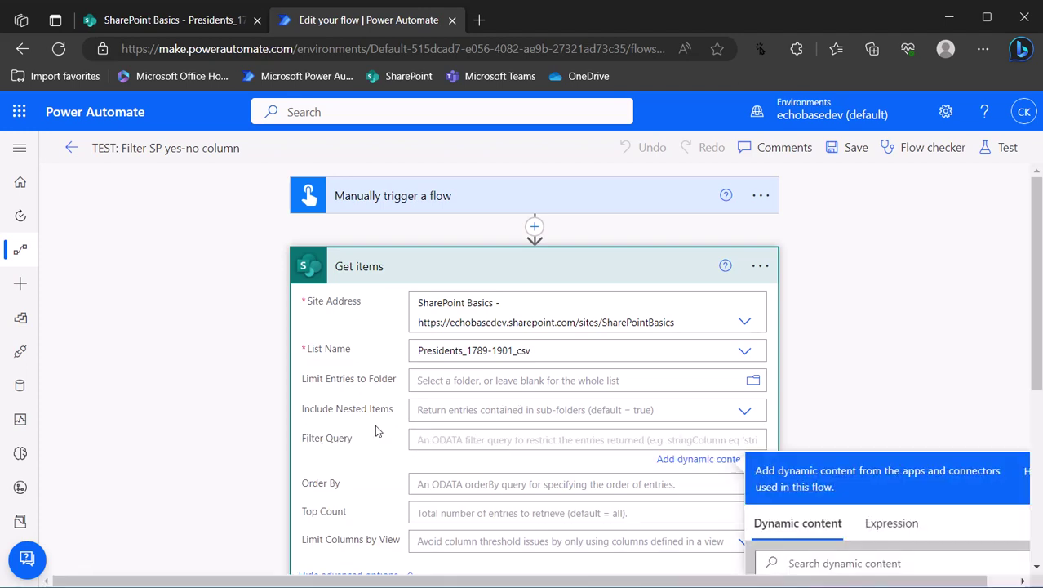
{"action": "left_click", "coordinate": [857, 158]}
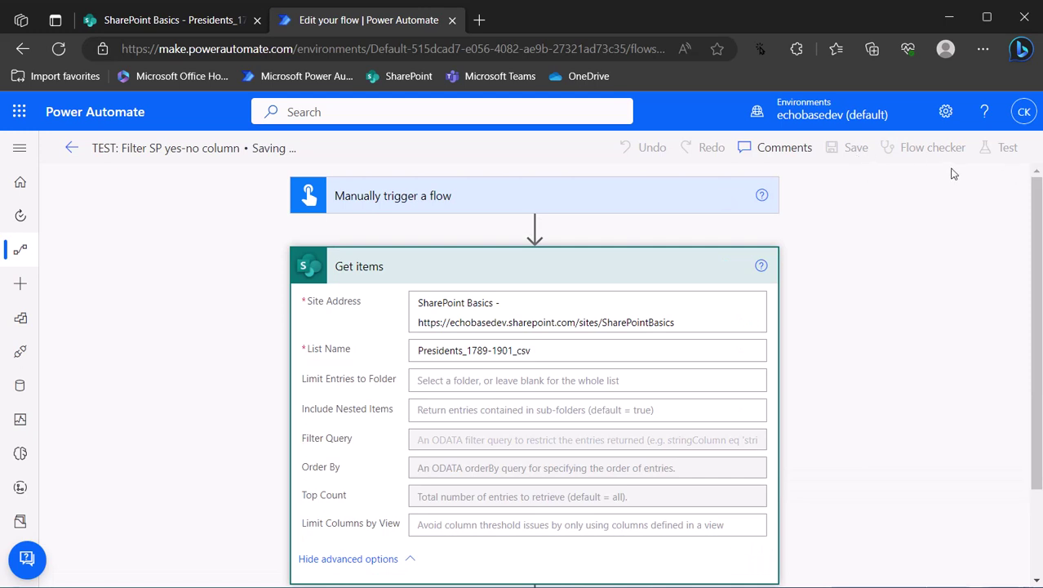
Review the Flow checker, then run a manual test of the unfiltered flow.
{"action": "left_click", "coordinate": [1009, 158]}
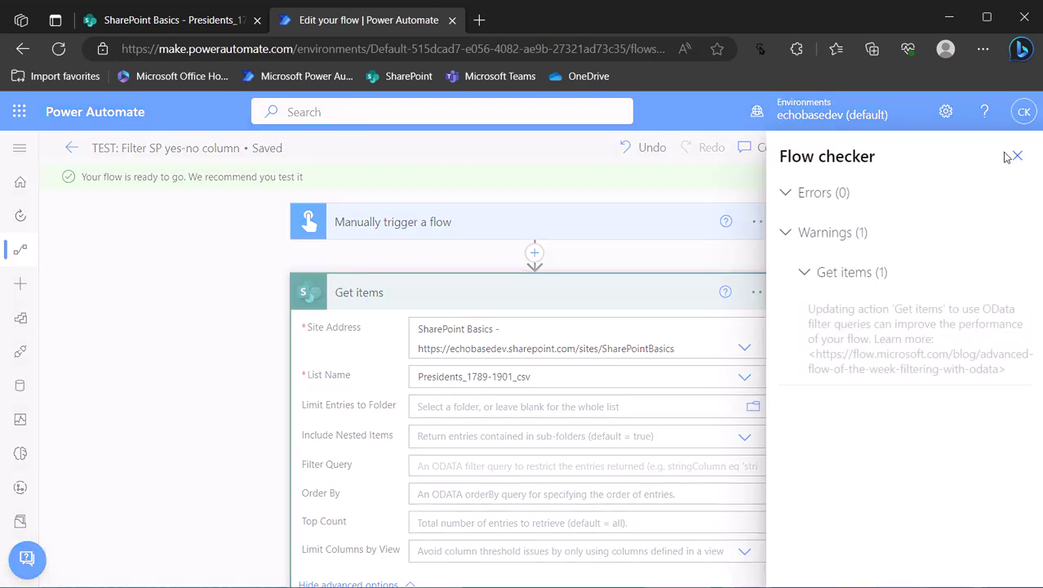
{"action": "left_click", "coordinate": [1007, 156]}
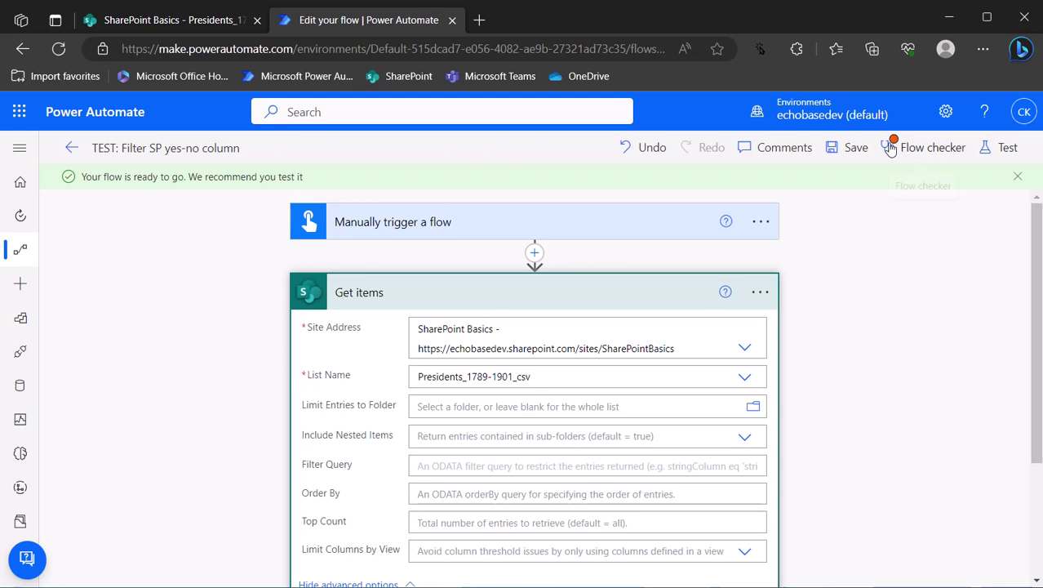
{"action": "left_click", "coordinate": [1006, 152]}
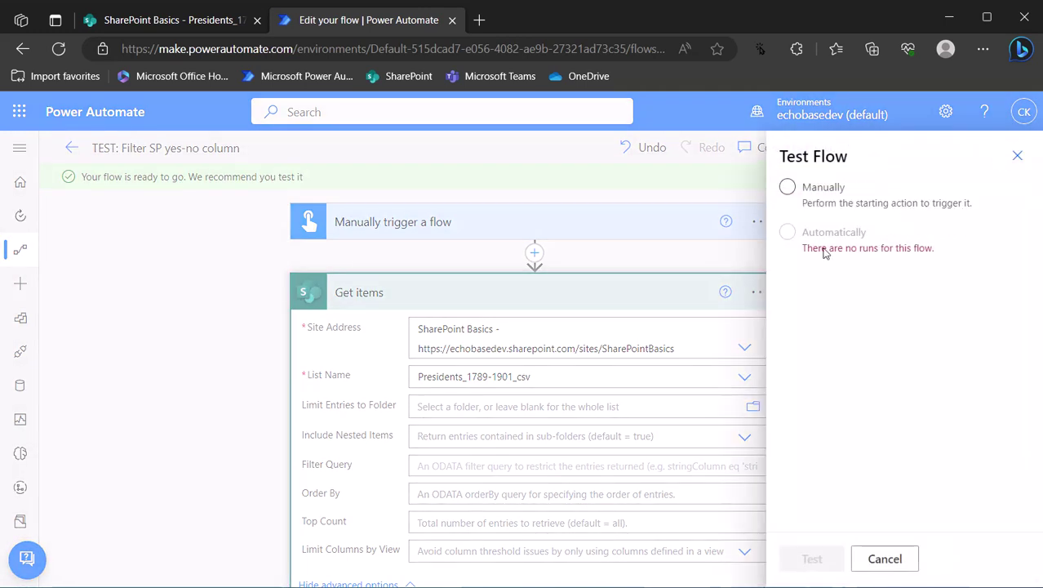
{"action": "left_click", "coordinate": [786, 187]}
{"action": "left_click", "coordinate": [811, 559]}
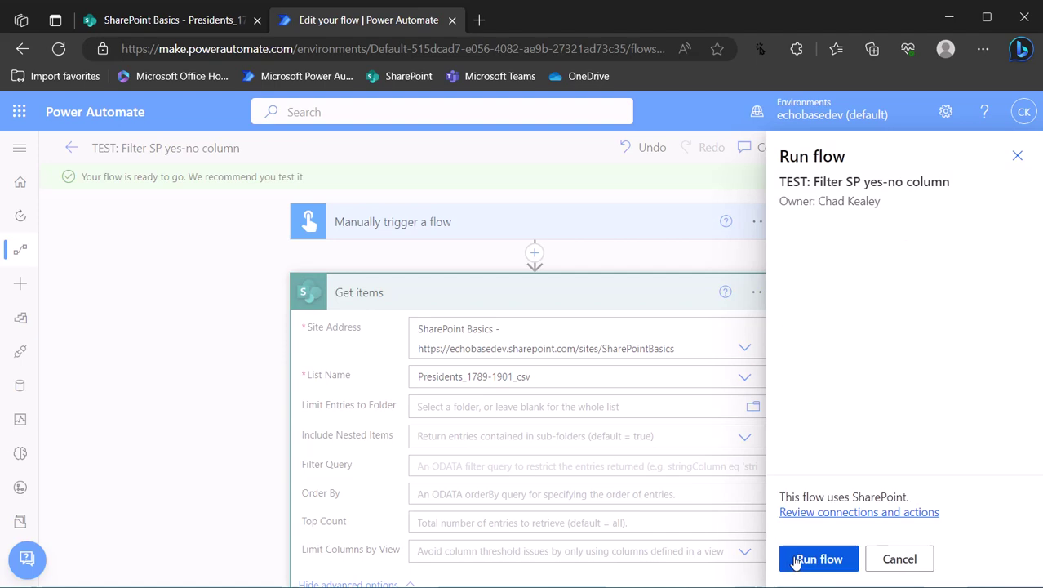
{"action": "left_click", "coordinate": [797, 559]}
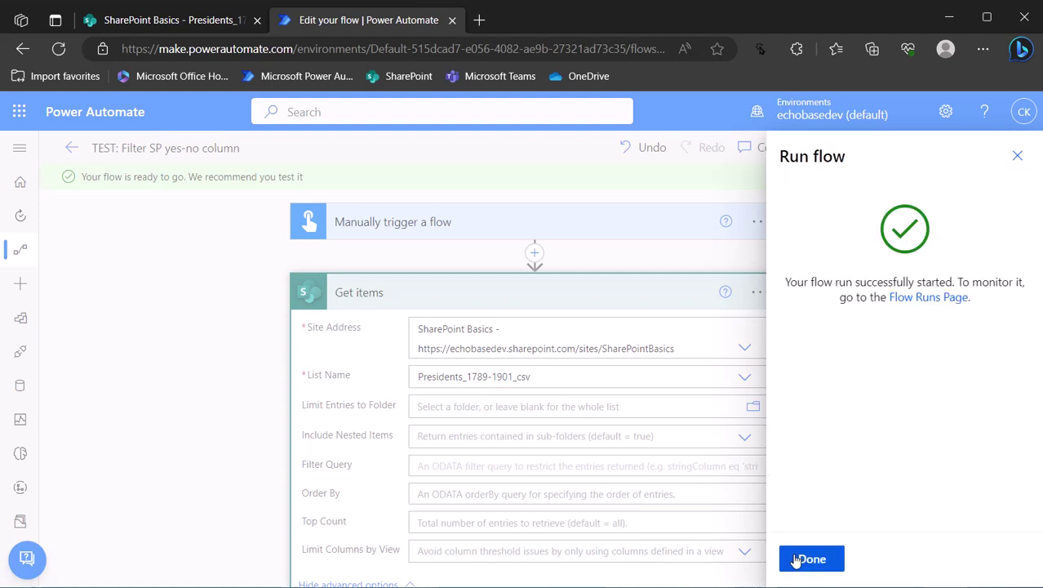
{"action": "left_click", "coordinate": [811, 559]}
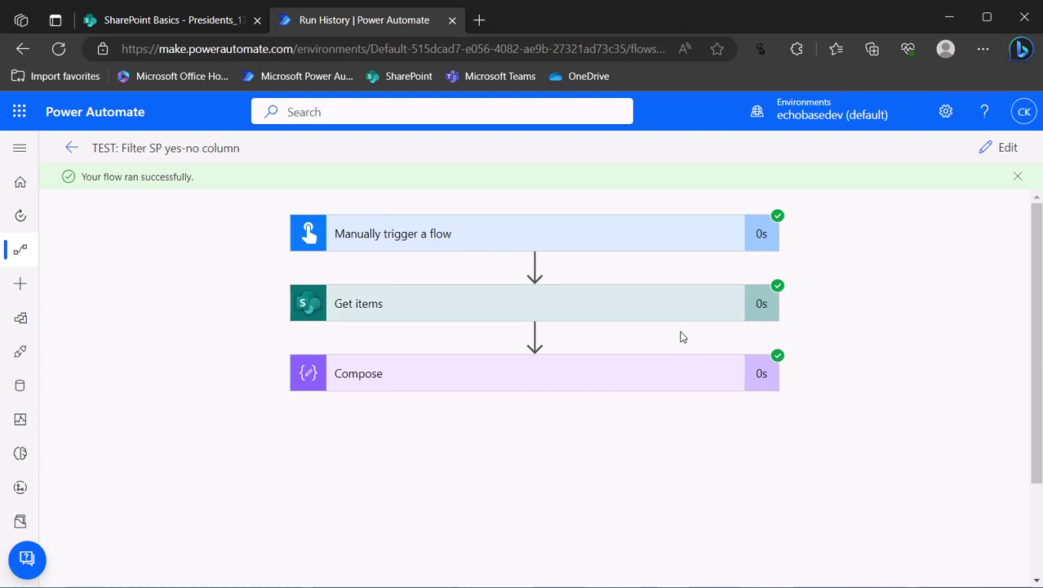
In the raw Get items output, check Hasfacialhair is false and note John Adams' Modified timestamp.
{"action": "left_click", "coordinate": [581, 311]}
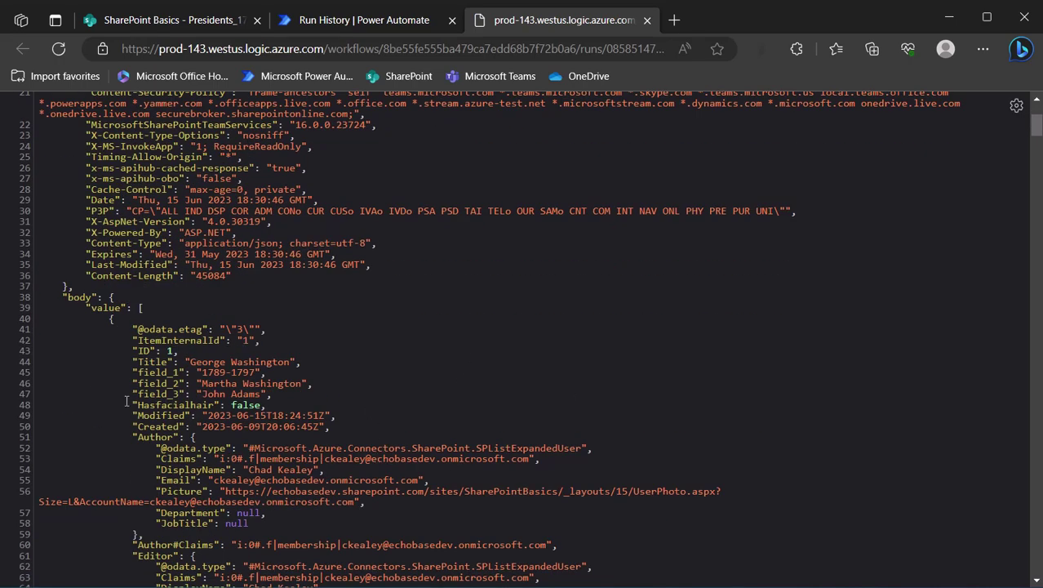
{"action": "left_click_drag", "start_coordinate": [128, 405], "coordinate": [318, 400]}
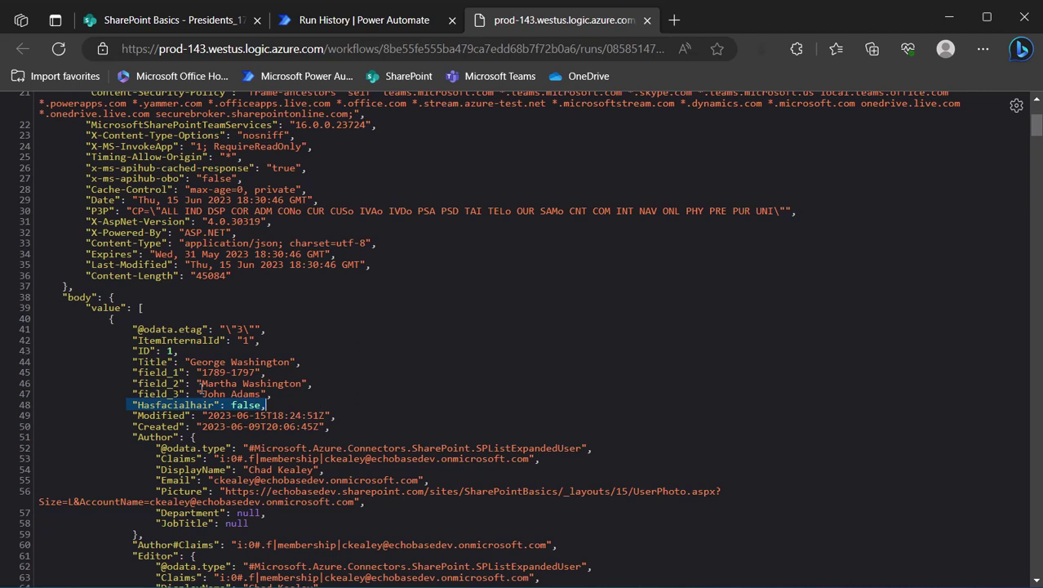
{"action": "scroll", "coordinate": [203, 375], "scroll_direction": "down", "scroll_amount": 6}
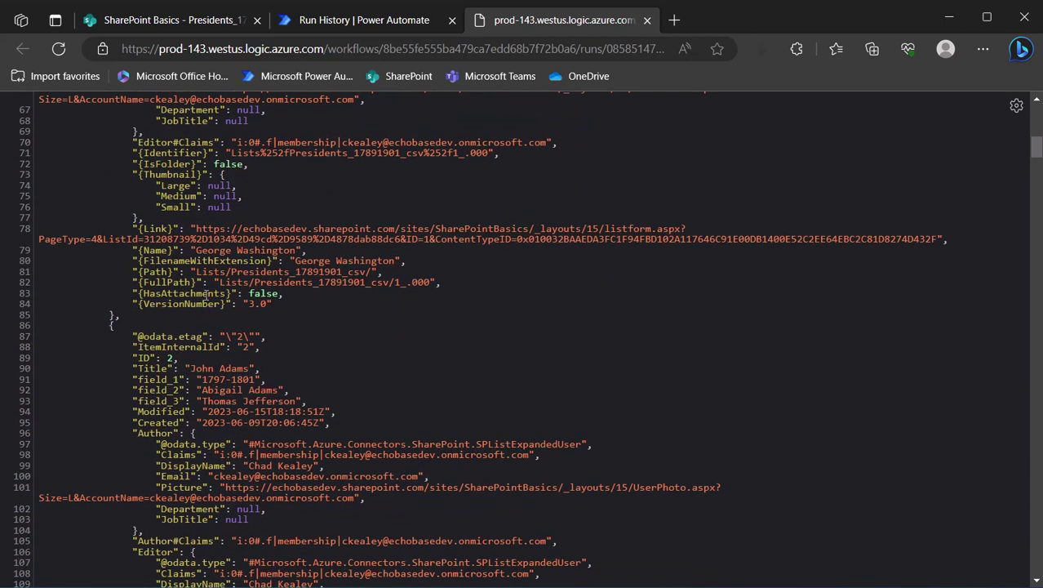
{"action": "scroll", "coordinate": [207, 295], "scroll_direction": "up", "scroll_amount": 4}
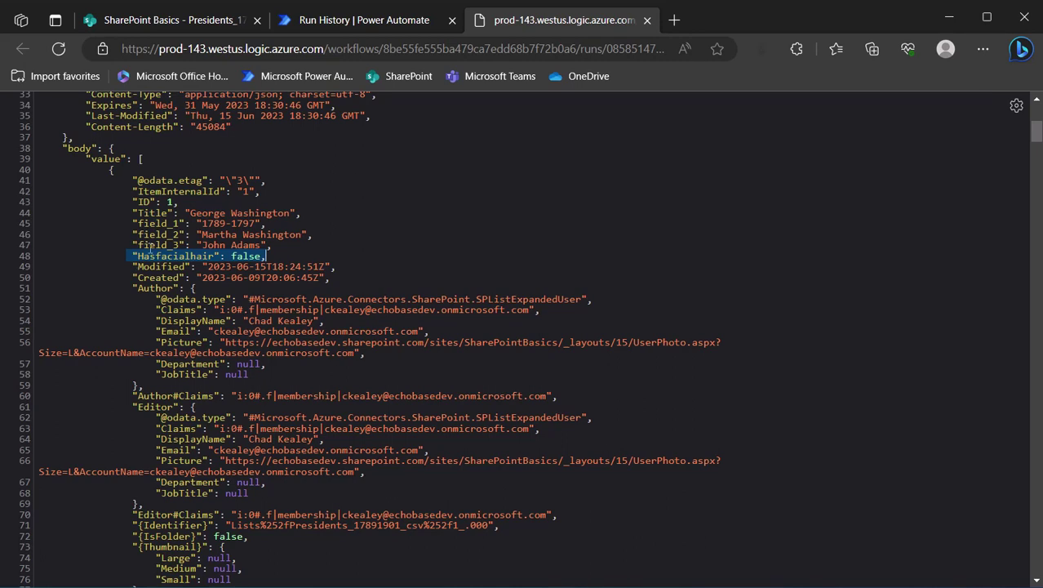
{"action": "scroll", "coordinate": [202, 326], "scroll_direction": "down", "scroll_amount": 4}
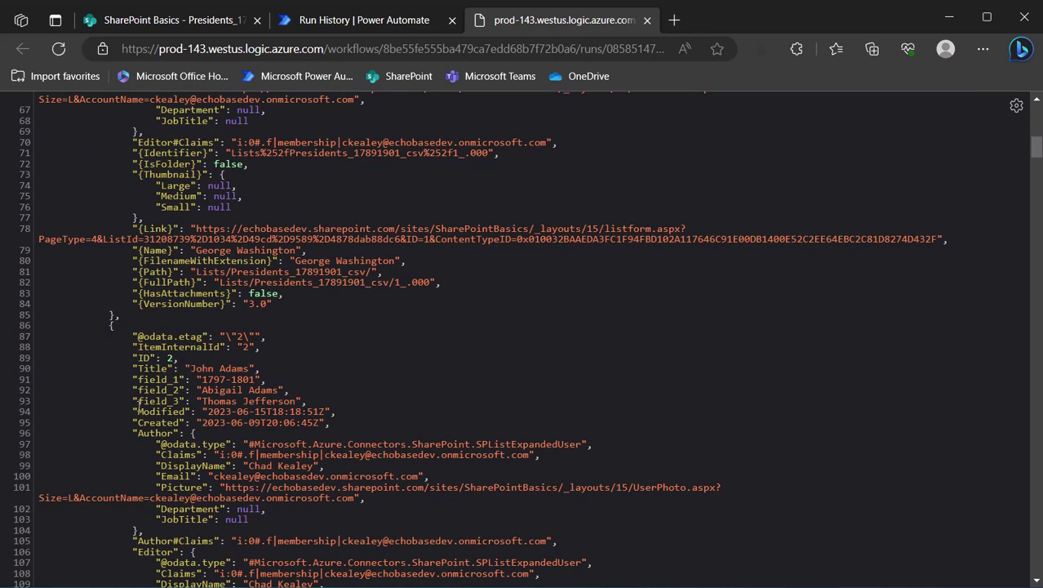
{"action": "left_click_drag", "start_coordinate": [133, 411], "coordinate": [347, 408]}
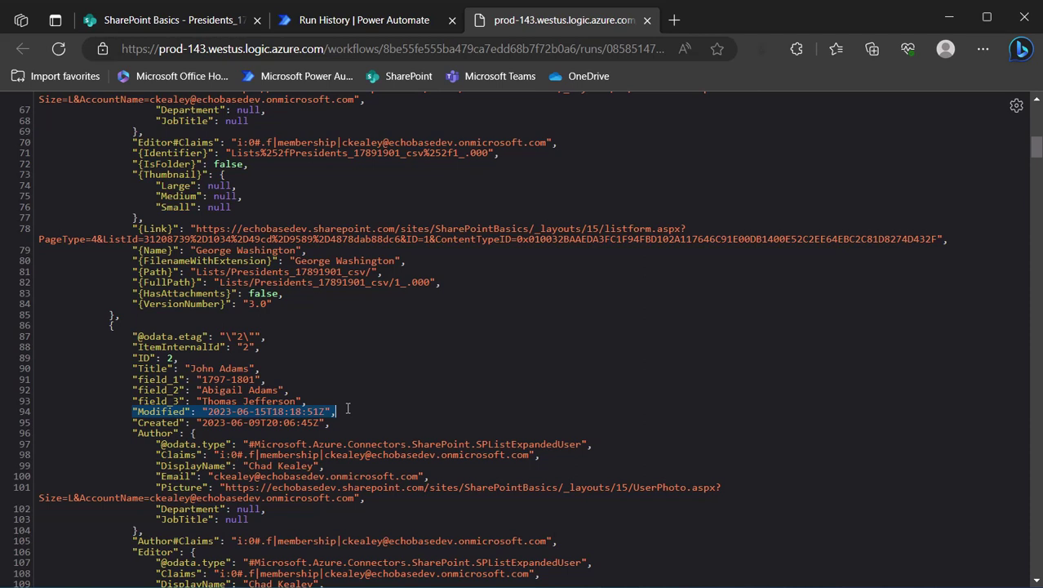
Edit the flow and set the Get items filter query to Hasfacialhair ne 1.
{"action": "left_click", "coordinate": [364, 19]}
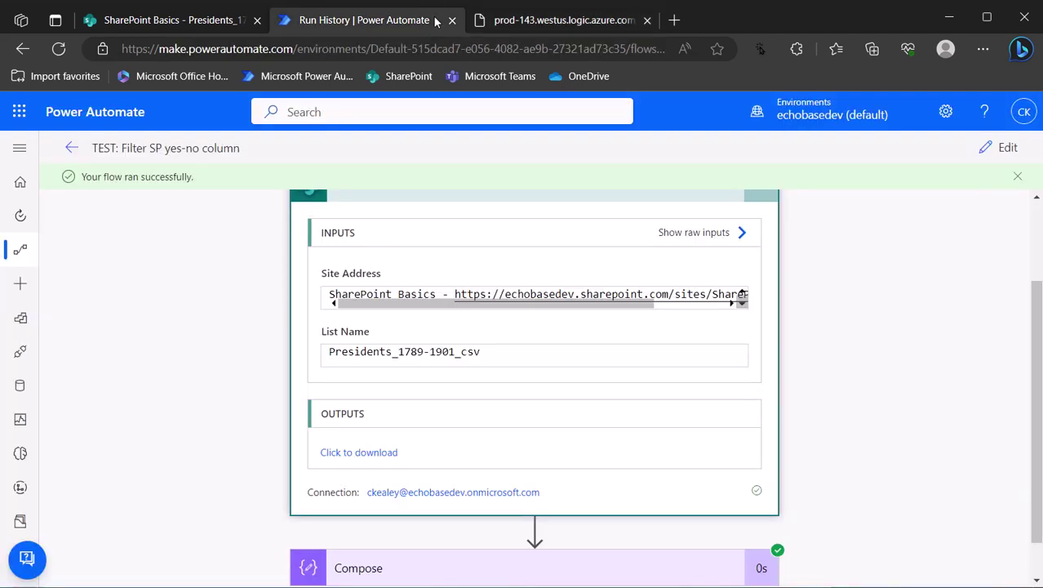
{"action": "left_click", "coordinate": [982, 148]}
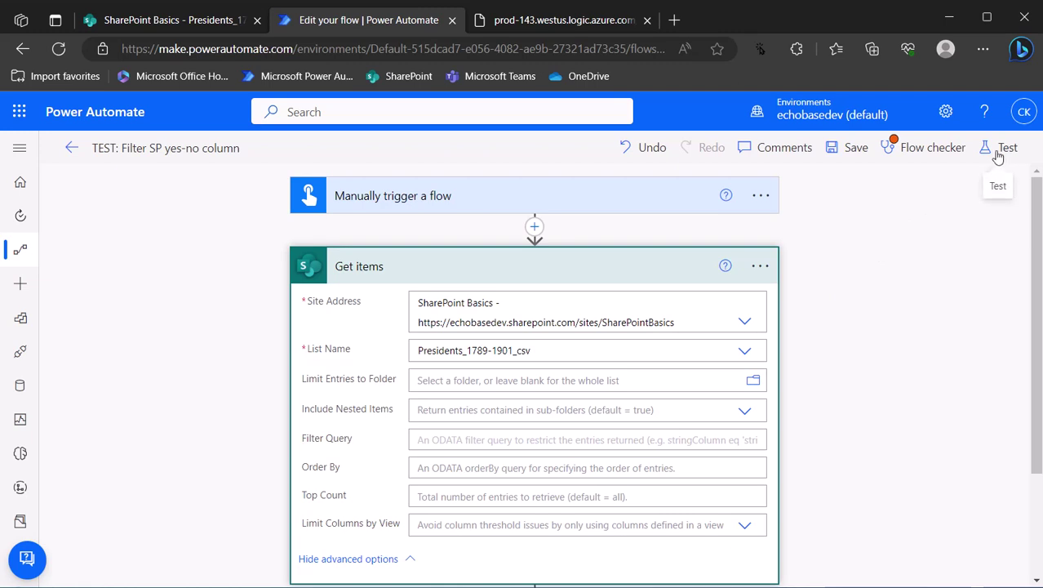
{"action": "left_click", "coordinate": [439, 438]}
{"action": "key", "text": "ctrl+v"}
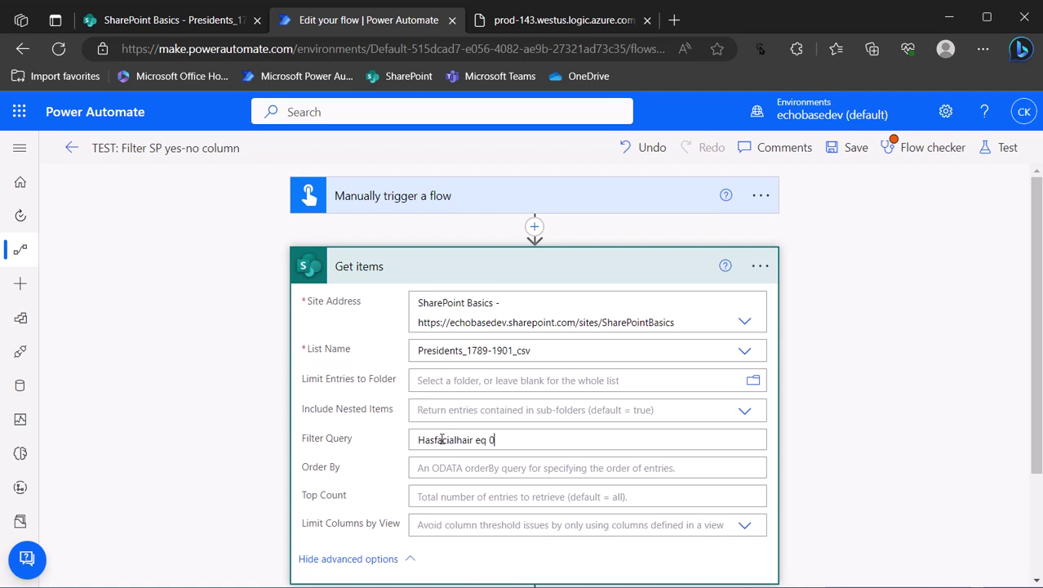
{"action": "left_click_drag", "start_coordinate": [476, 445], "coordinate": [535, 450]}
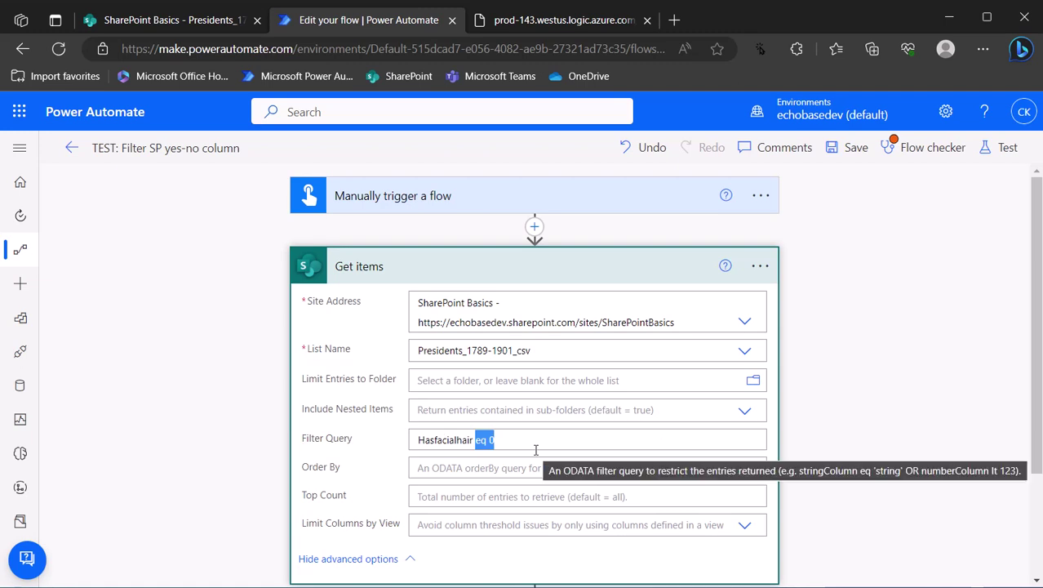
{"action": "type", "text": "ne"}
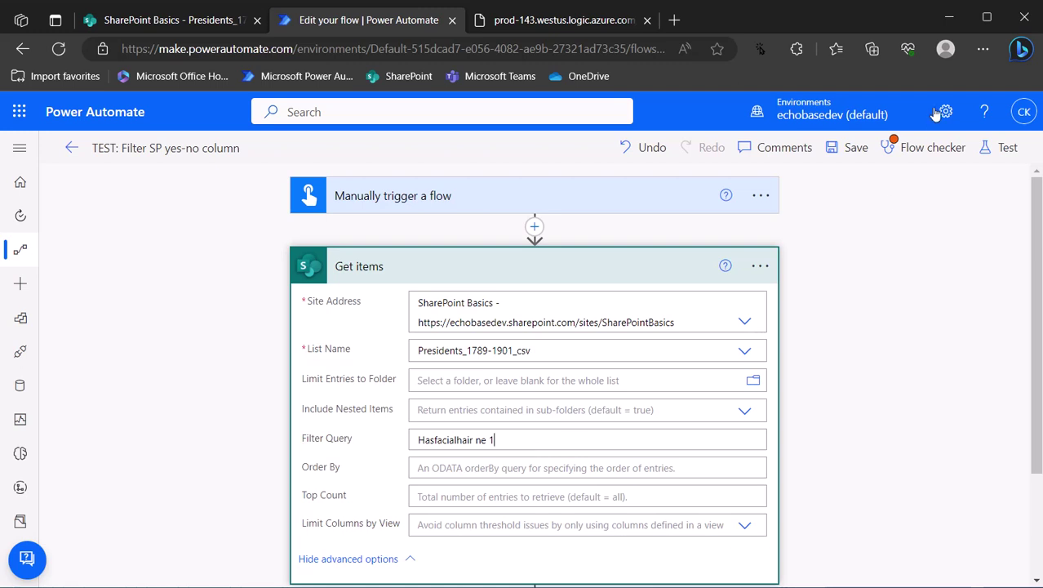
Save the flow and run another manual test with the new filter.
{"action": "left_click", "coordinate": [849, 149]}
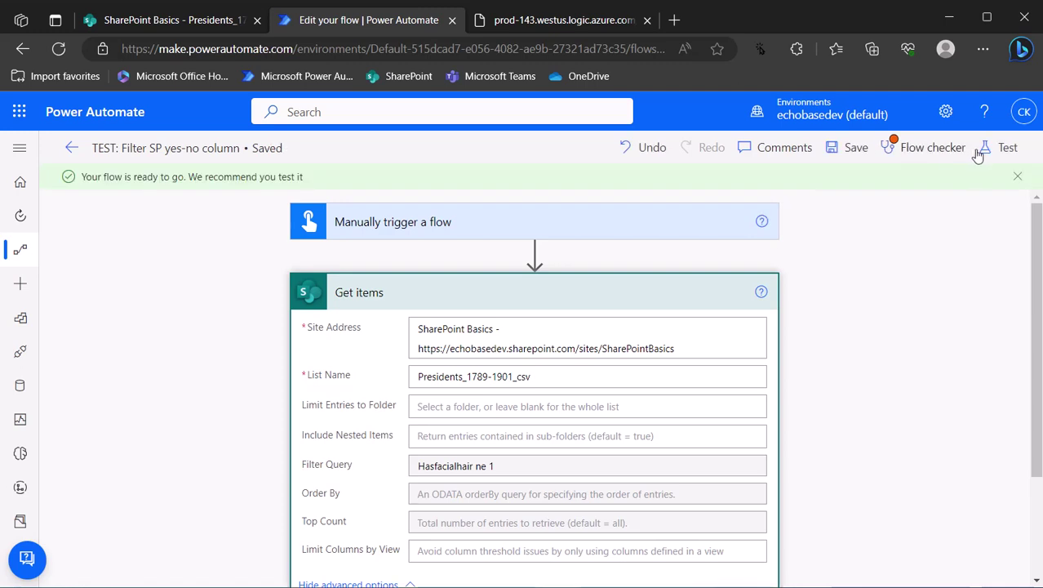
{"action": "left_click", "coordinate": [998, 149]}
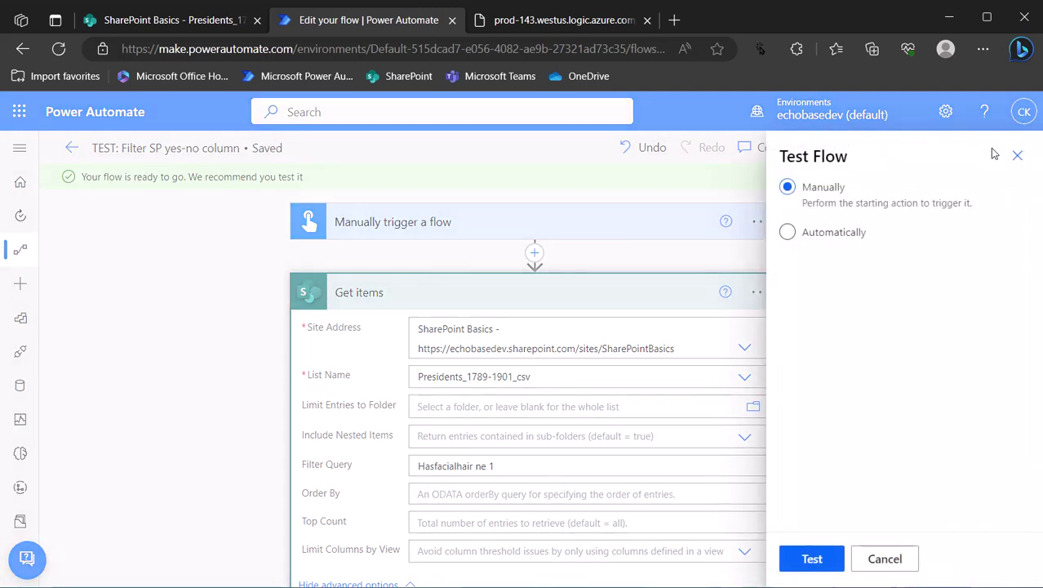
{"action": "left_click", "coordinate": [812, 560]}
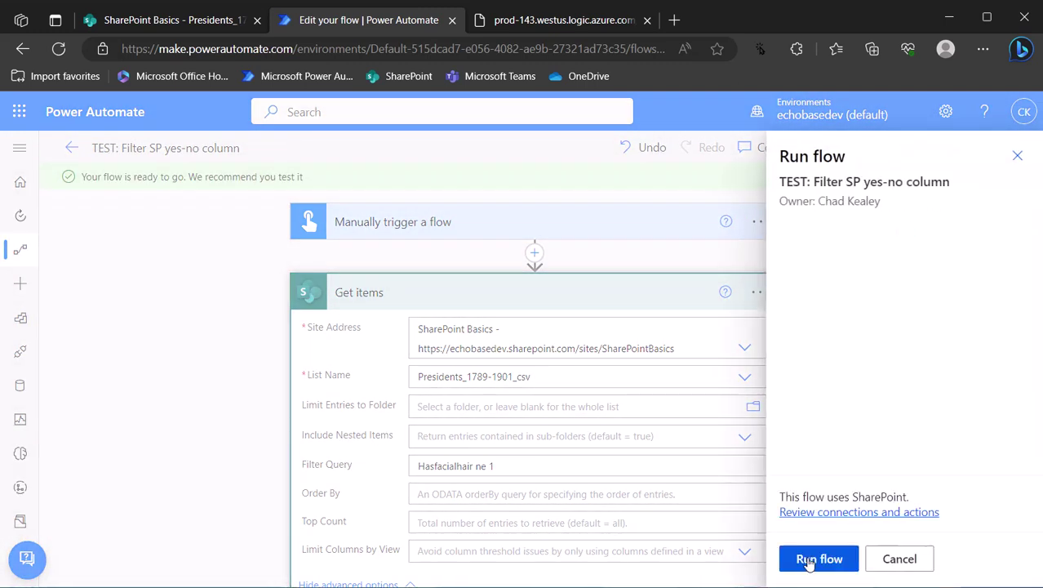
{"action": "left_click", "coordinate": [819, 558]}
{"action": "left_click", "coordinate": [811, 560]}
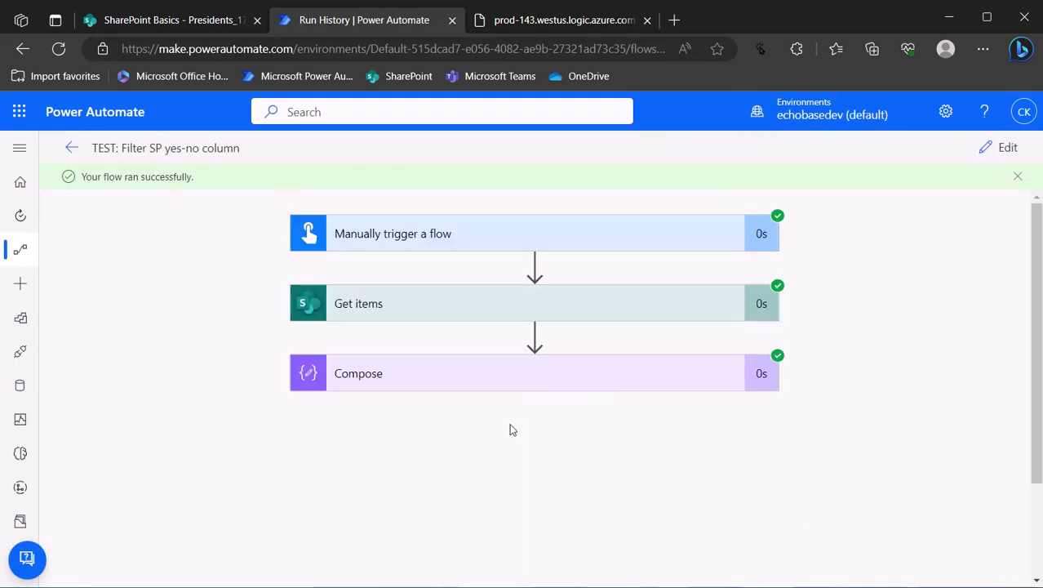
Read 21 items in the Compose step and compare with the SharePoint list's 20 Unassigned plus 1 No.
{"action": "left_click", "coordinate": [507, 379]}
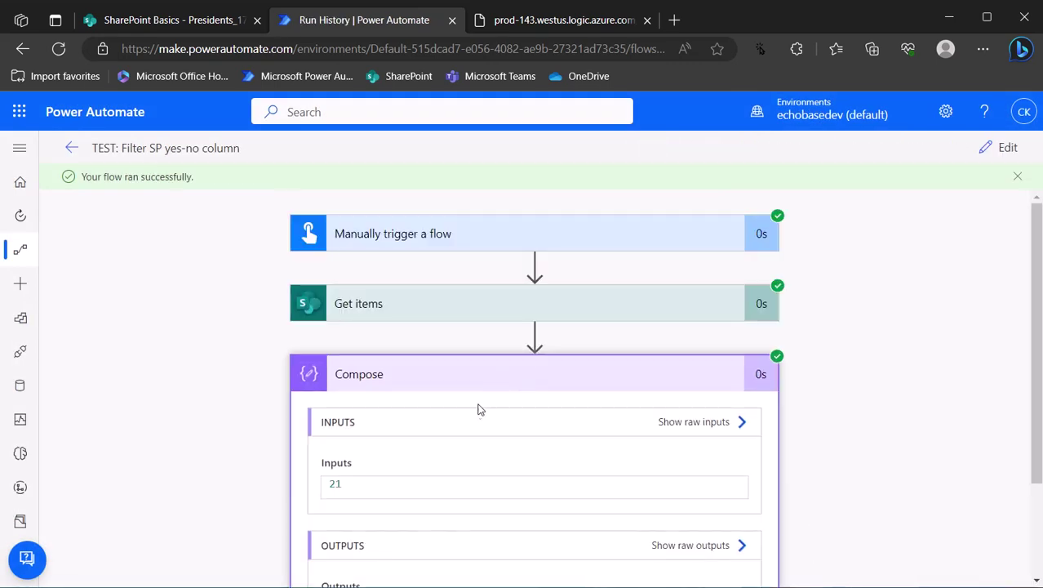
{"action": "scroll", "coordinate": [479, 409], "scroll_direction": "down", "scroll_amount": 2}
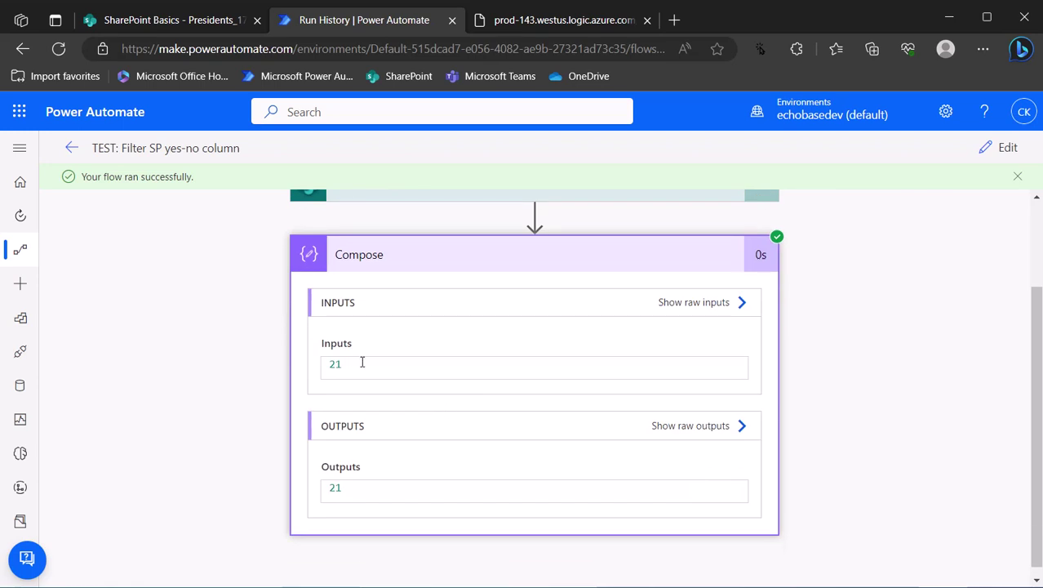
{"action": "left_click", "coordinate": [144, 20]}
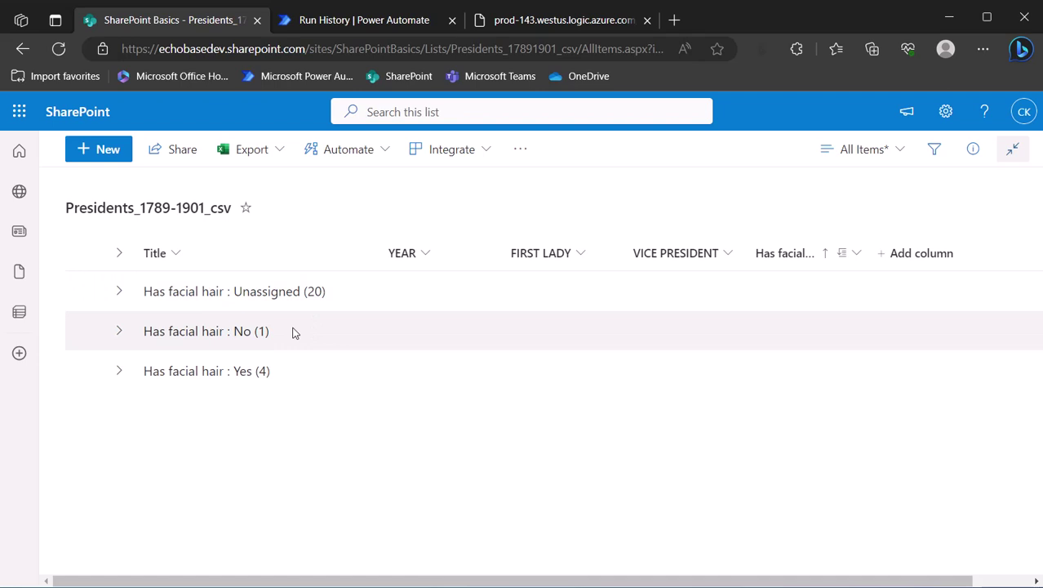
{"action": "left_click", "coordinate": [575, 22]}
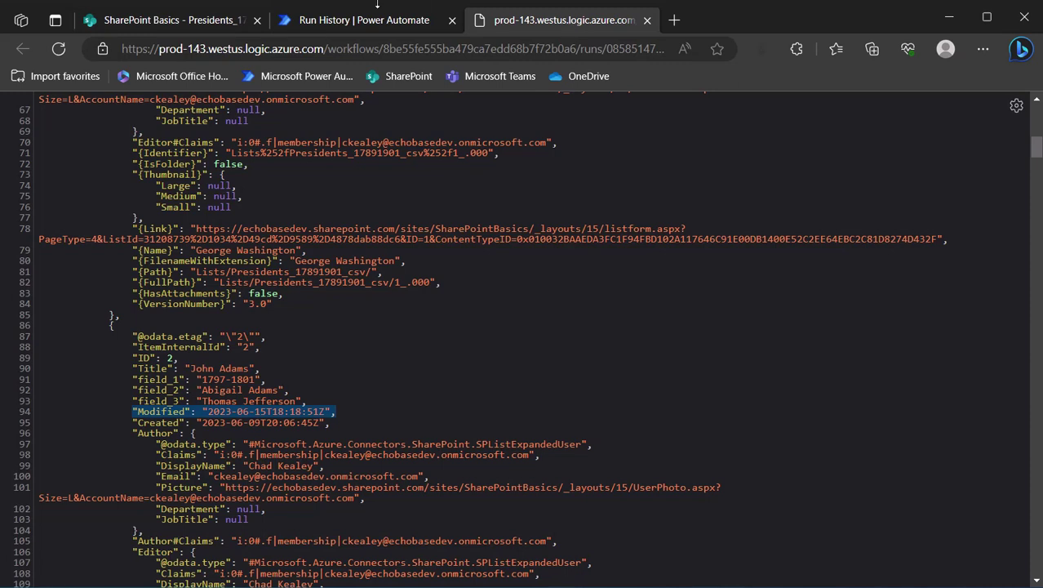
{"action": "left_click", "coordinate": [354, 21]}
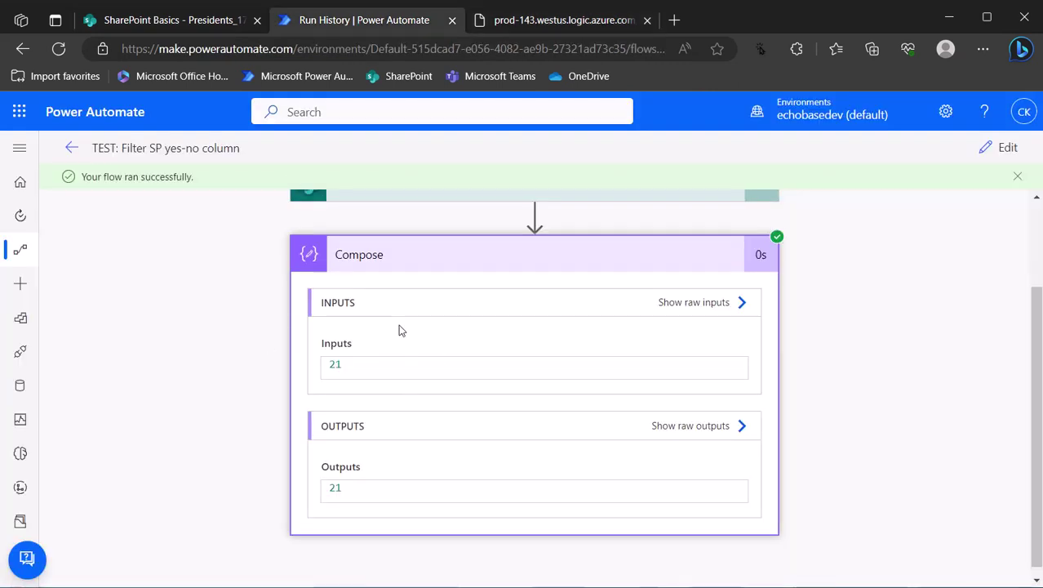